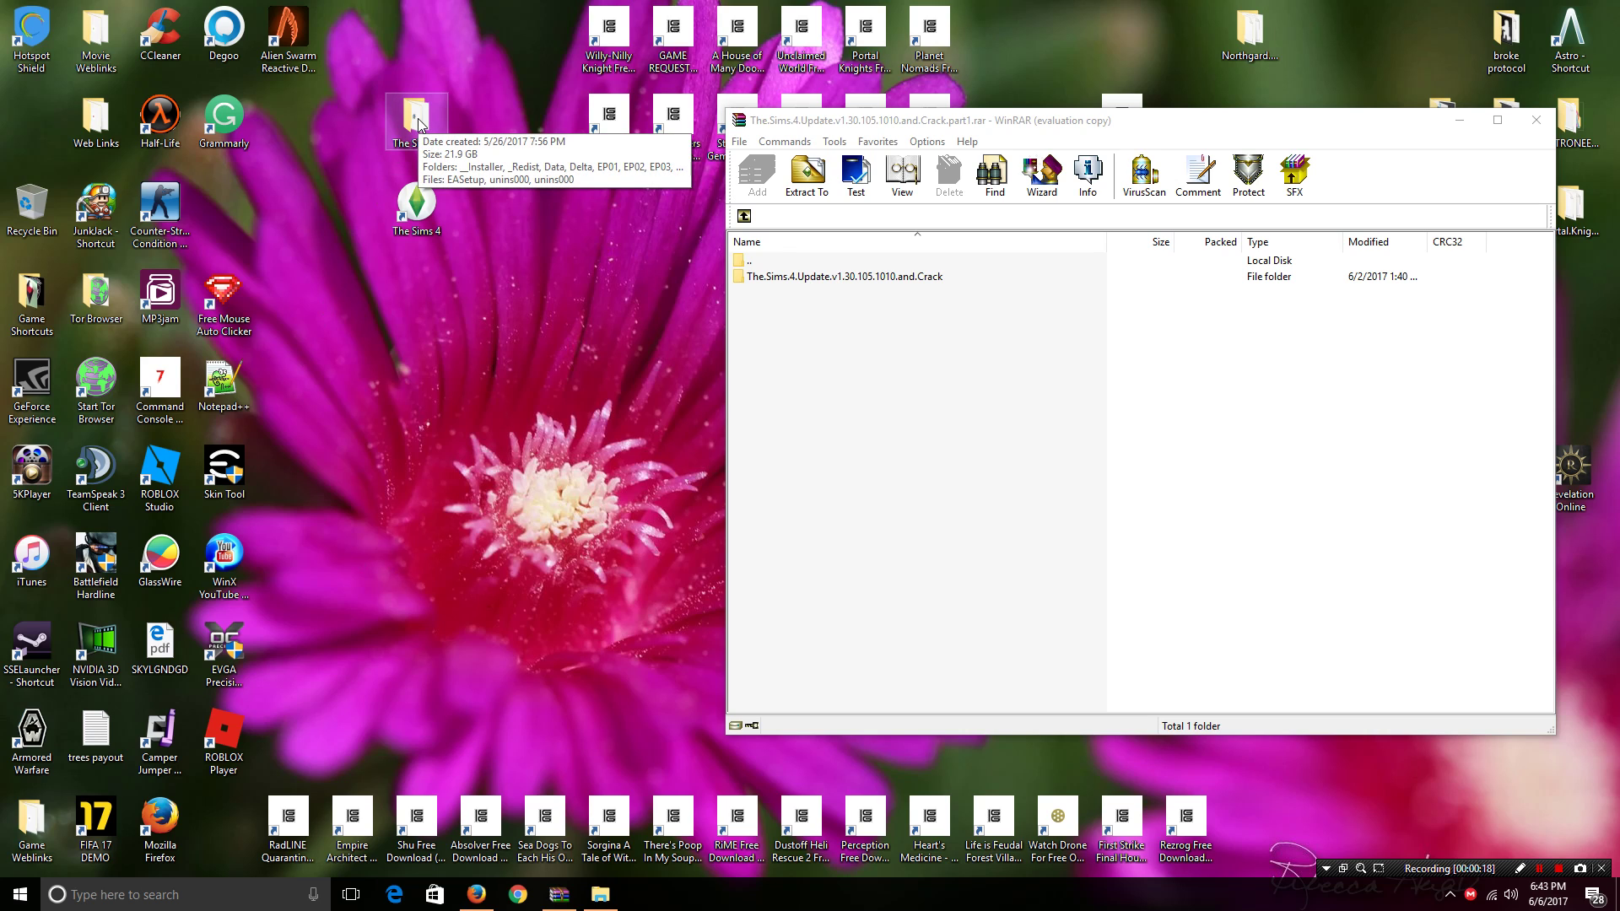
Open The Sims 4 folder from its desktop icon while the update archive stays open.
{"action": "double_click", "coordinate": [32, 206]}
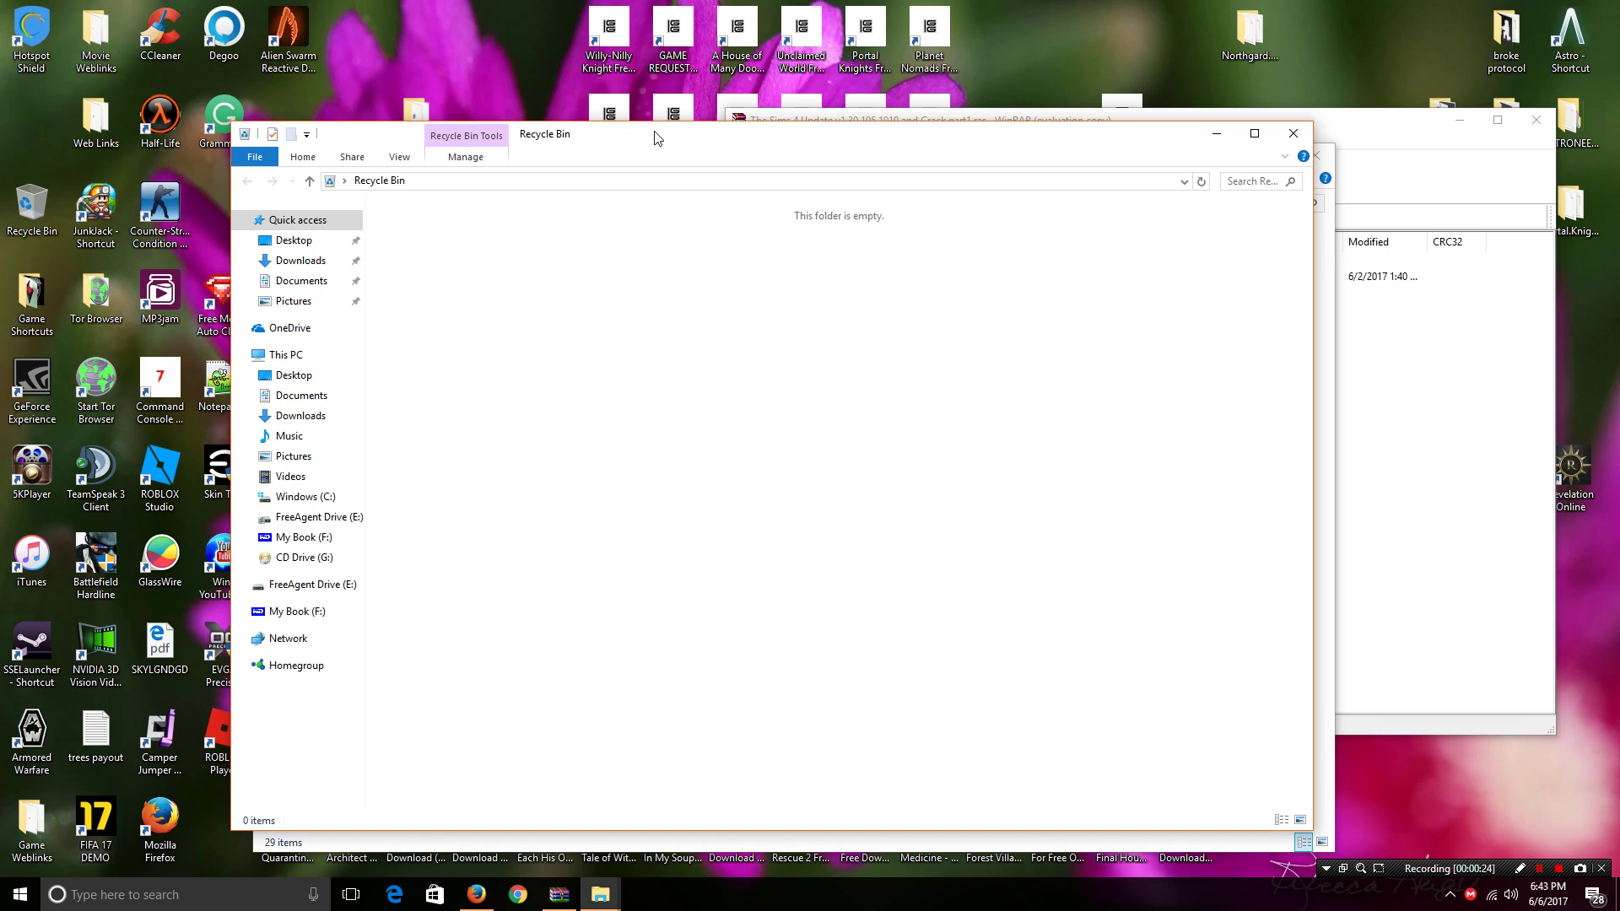
Close the empty Recycle Bin and place The Sims 4 folder left of the WinRAR window.
{"action": "left_click_drag", "start_coordinate": [658, 138], "coordinate": [485, 167]}
{"action": "left_click", "coordinate": [1192, 200]}
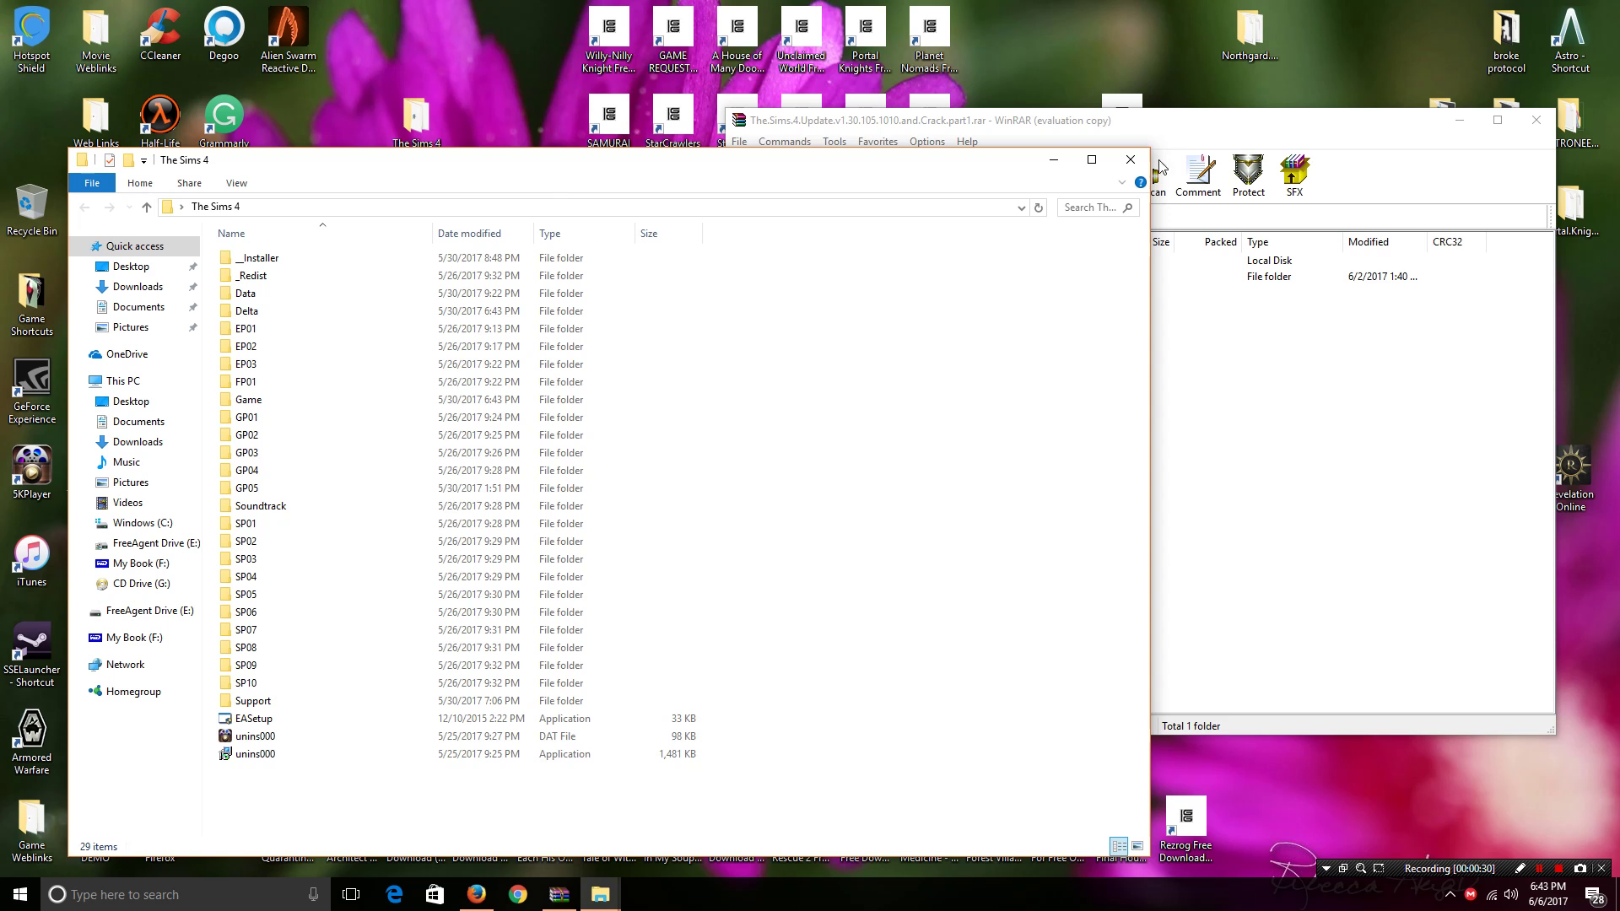
{"action": "left_click_drag", "start_coordinate": [1161, 125], "coordinate": [1544, 195]}
{"action": "left_click_drag", "start_coordinate": [962, 169], "coordinate": [897, 141]}
{"action": "left_click_drag", "start_coordinate": [1241, 187], "coordinate": [1130, 136]}
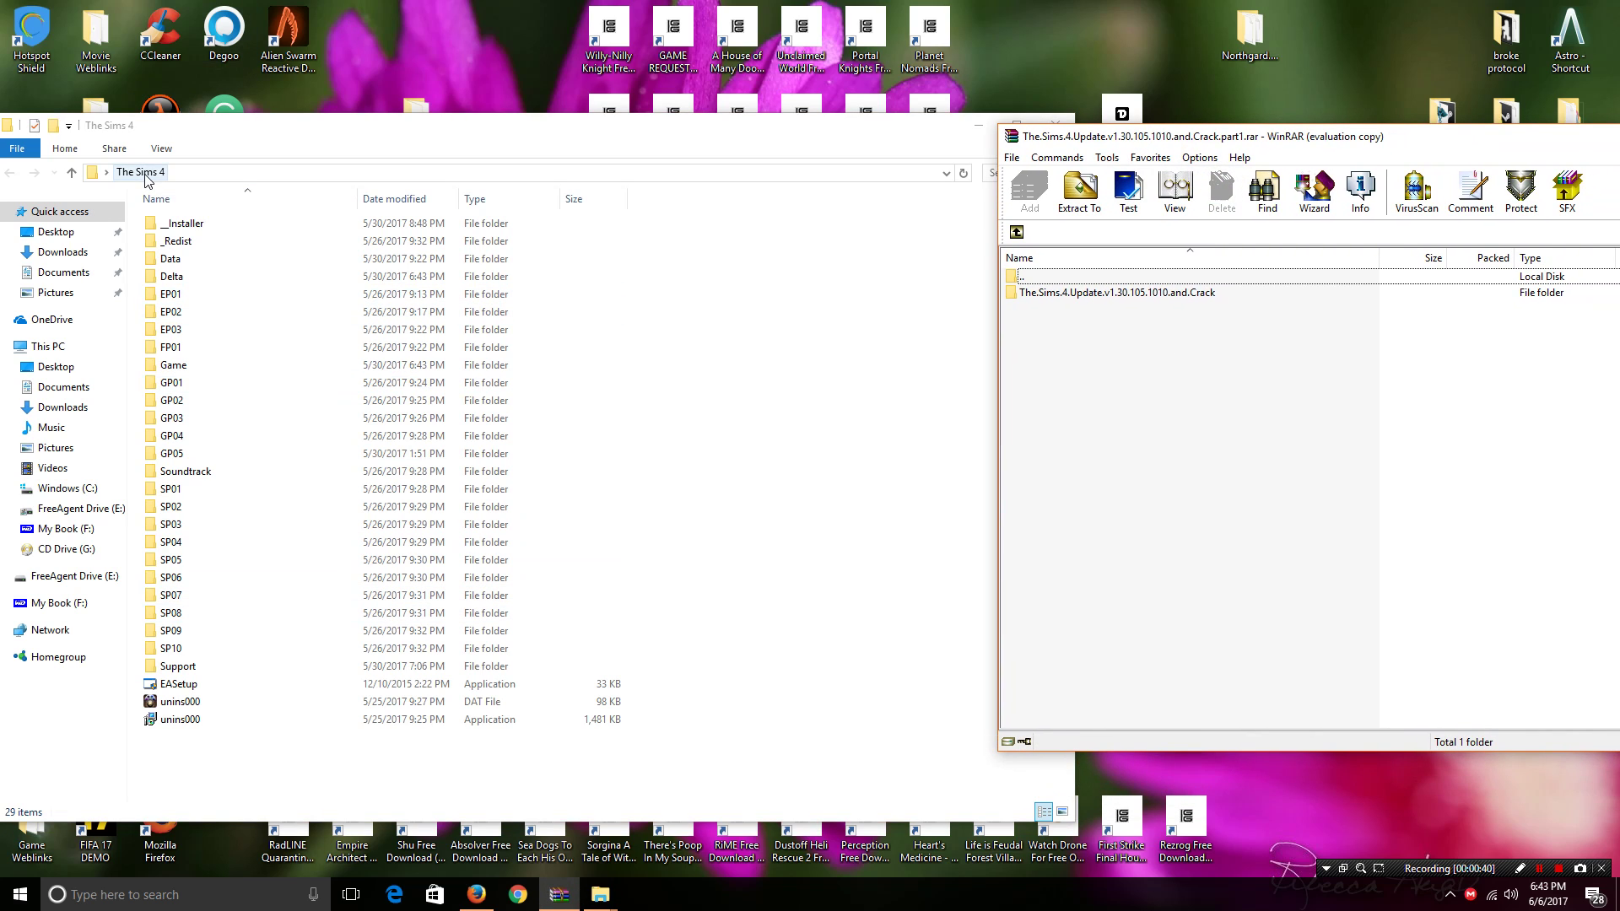
Open the archive's update-and-crack Update folder and drag its five folders into The Sims 4.
{"action": "left_click", "coordinate": [1131, 293]}
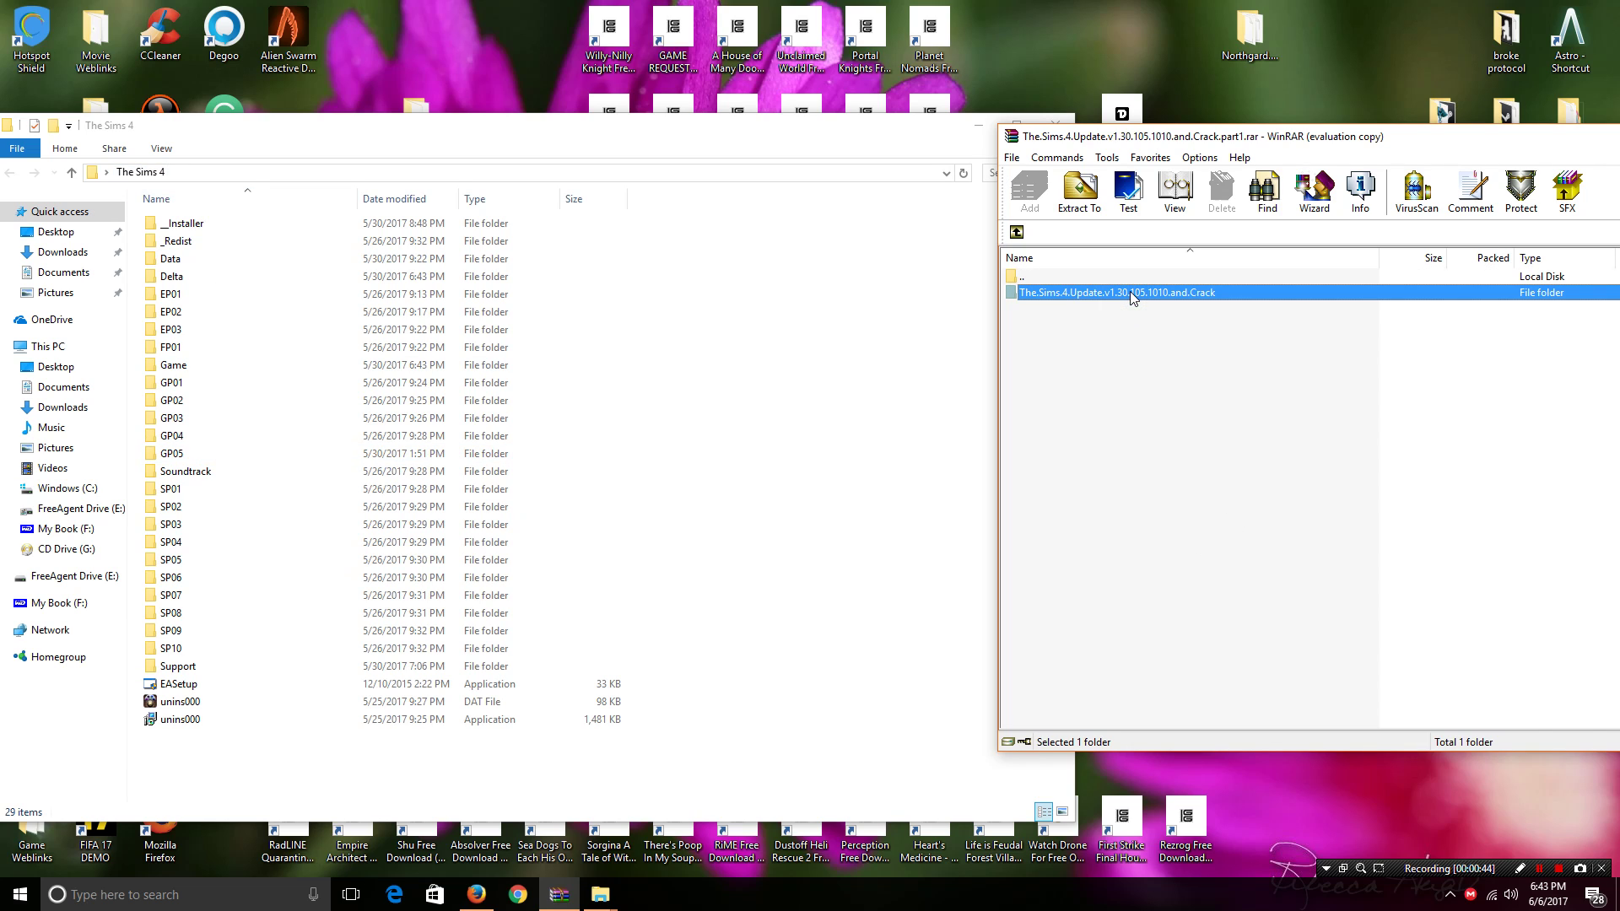
{"action": "double_click", "coordinate": [1131, 293]}
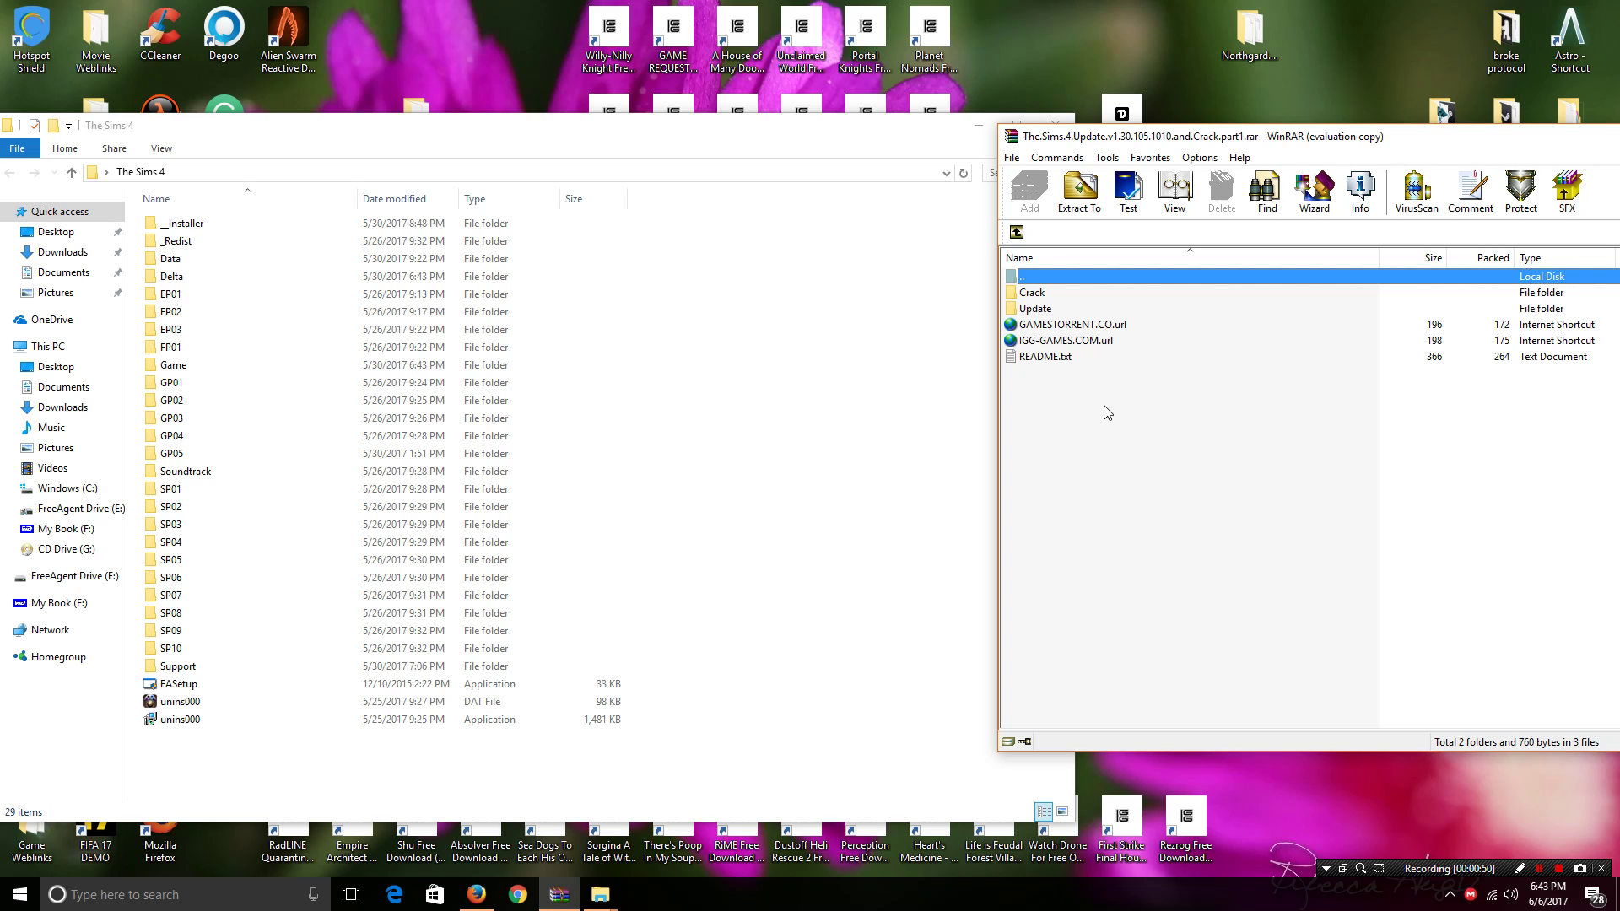
{"action": "double_click", "coordinate": [1036, 310]}
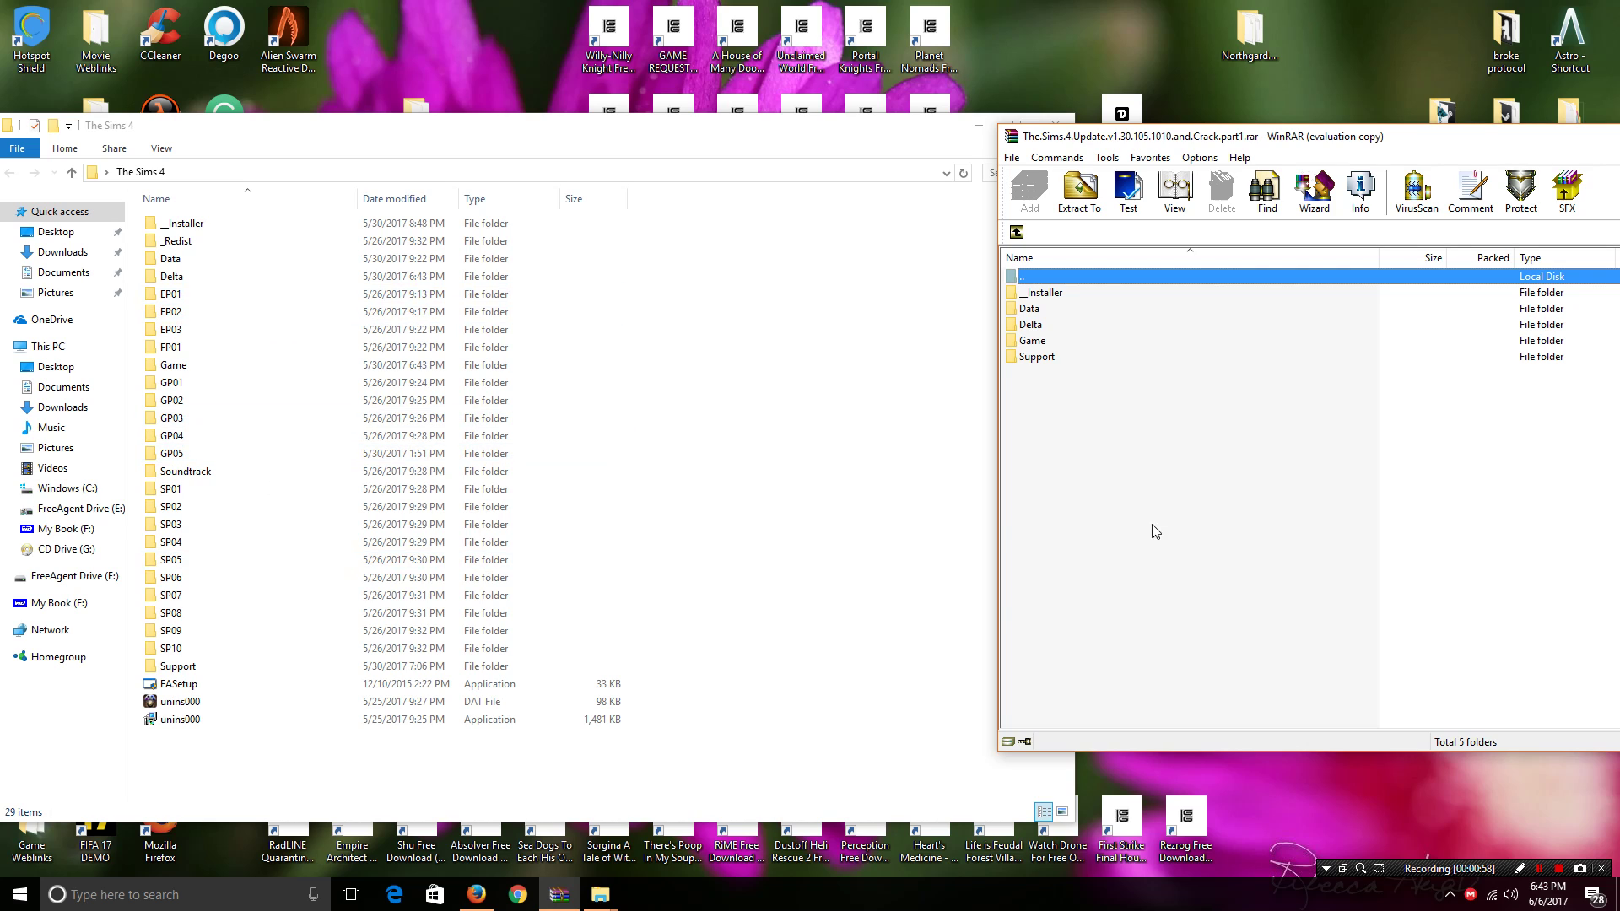
{"action": "left_click_drag", "start_coordinate": [1157, 464], "coordinate": [735, 477]}
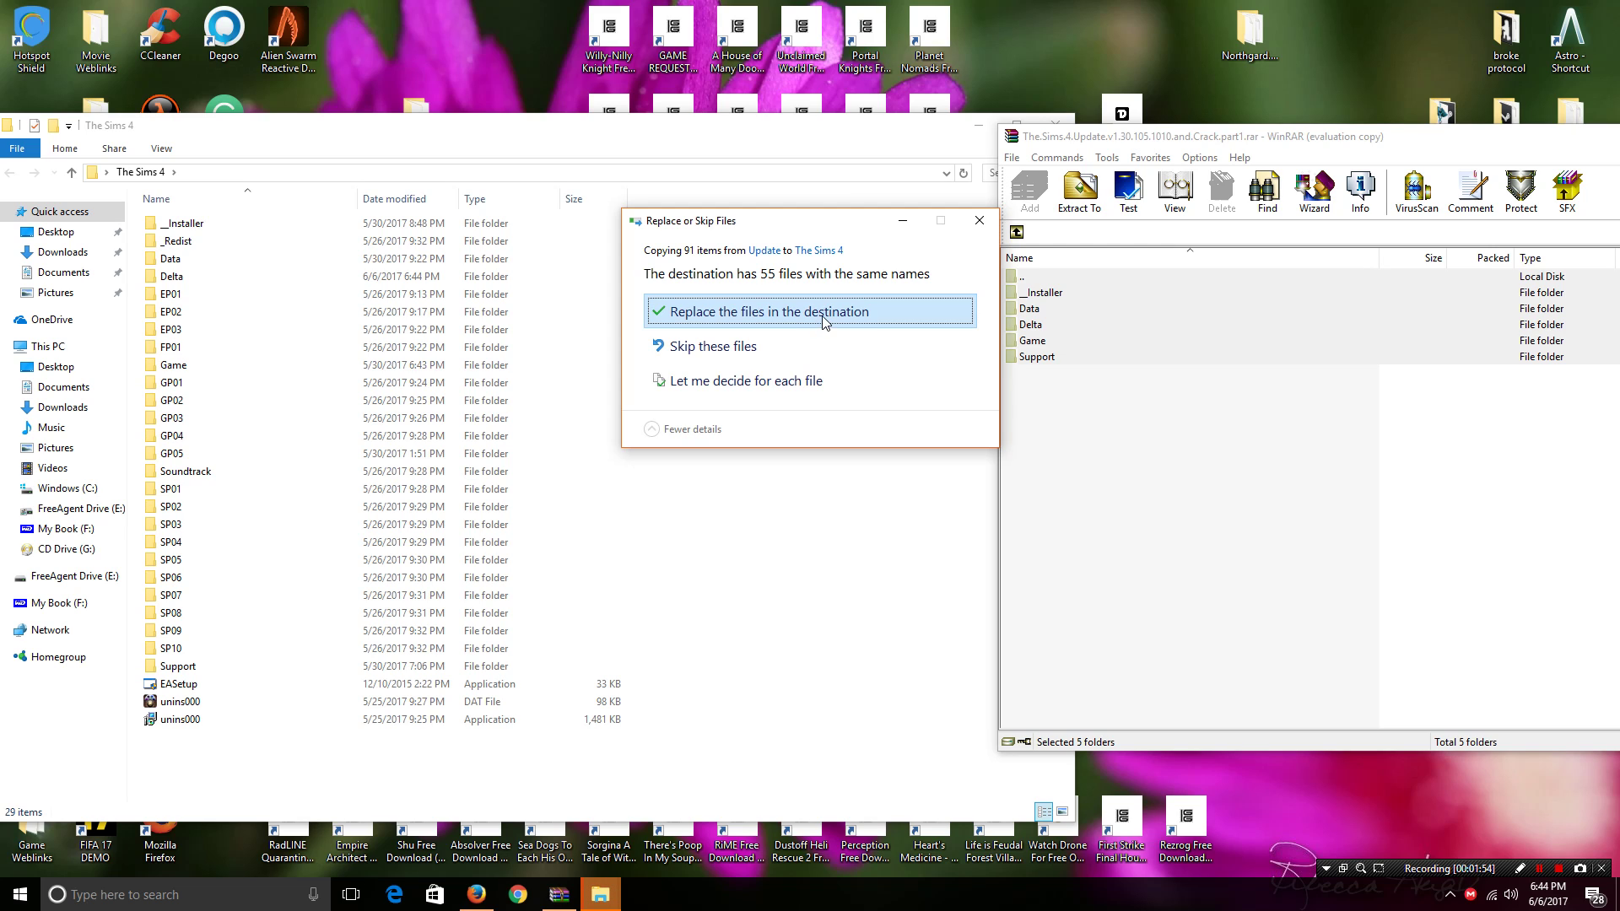
Overwrite the 55 same-named game files with the update versions.
{"action": "left_click", "coordinate": [826, 323]}
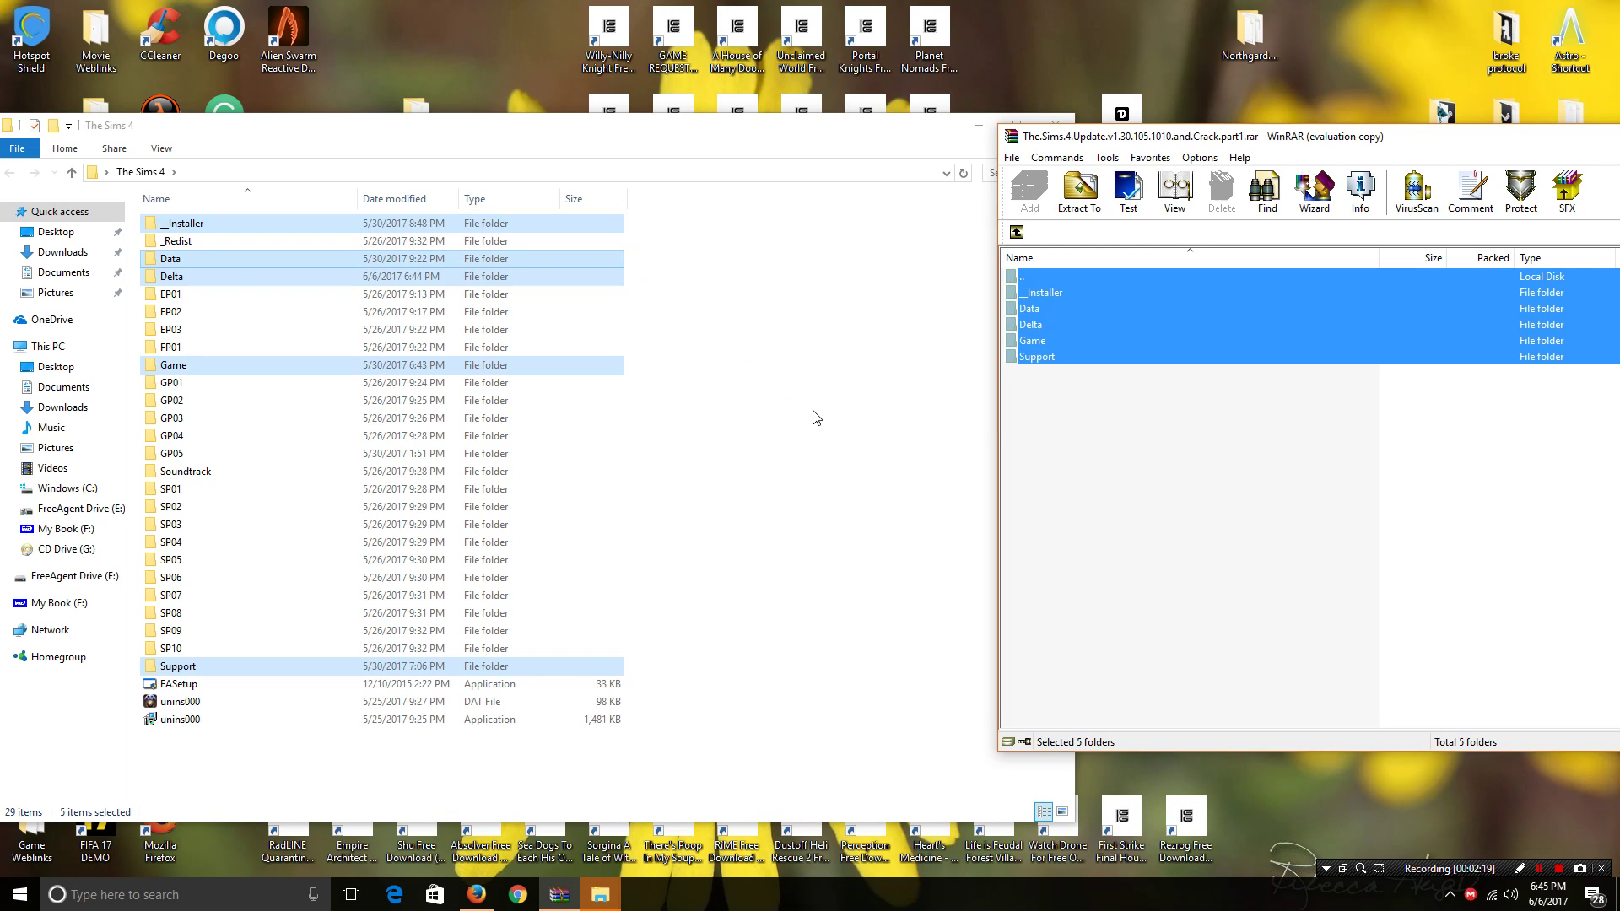
Return to the archive's top level and open its Crack folder.
{"action": "left_click", "coordinate": [804, 711]}
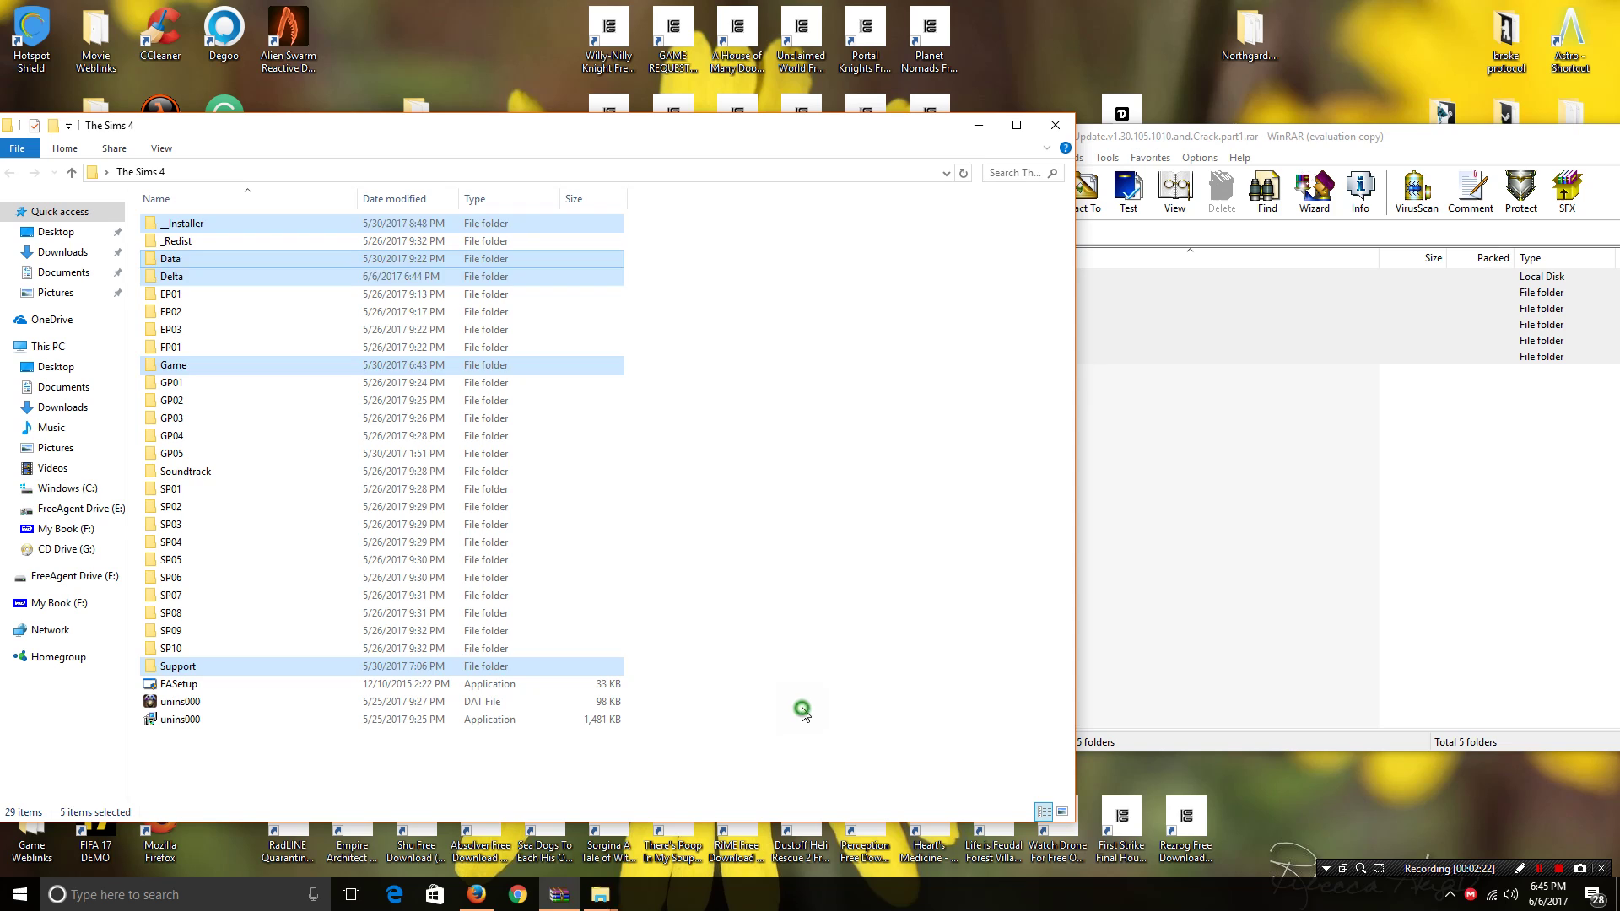
{"action": "left_click", "coordinate": [1248, 478]}
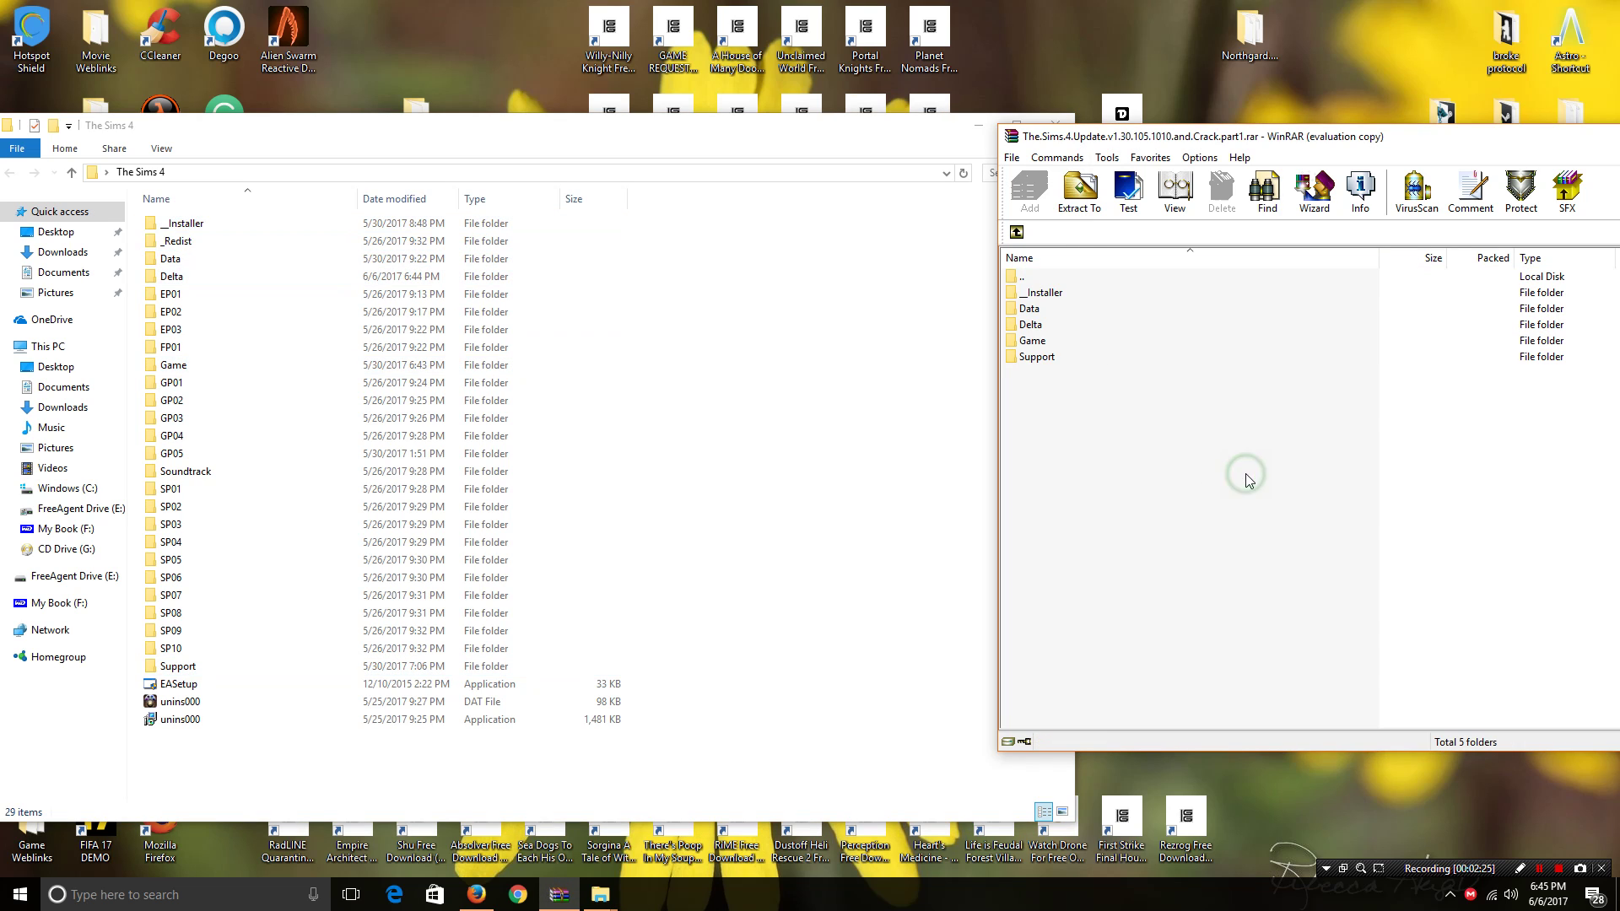
{"action": "left_click", "coordinate": [1017, 233]}
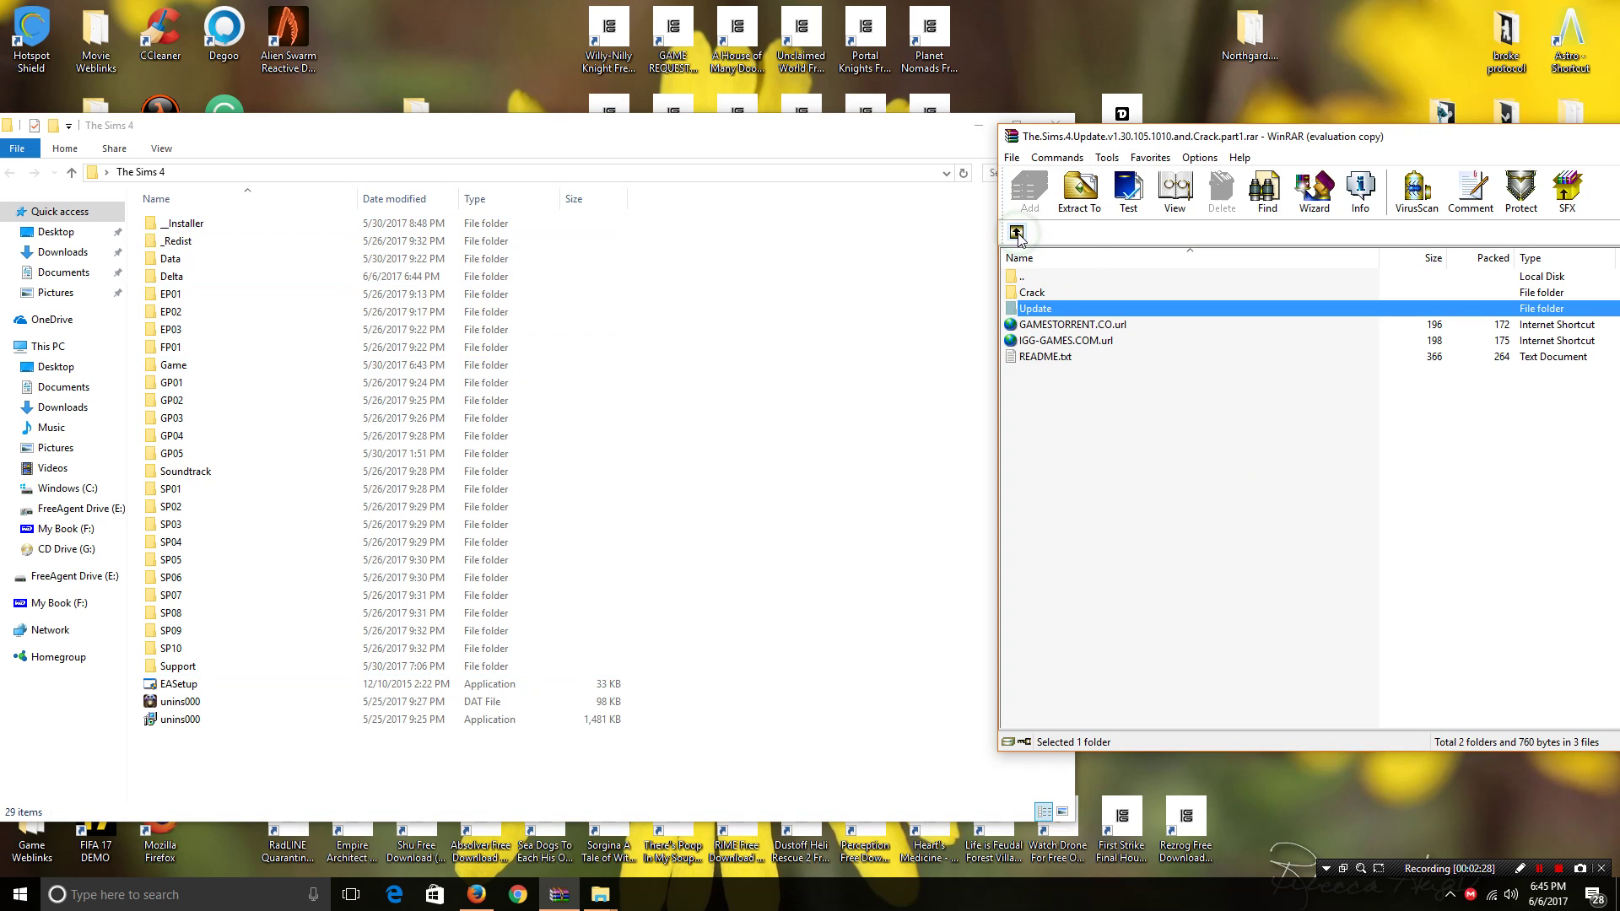
{"action": "double_click", "coordinate": [1040, 297]}
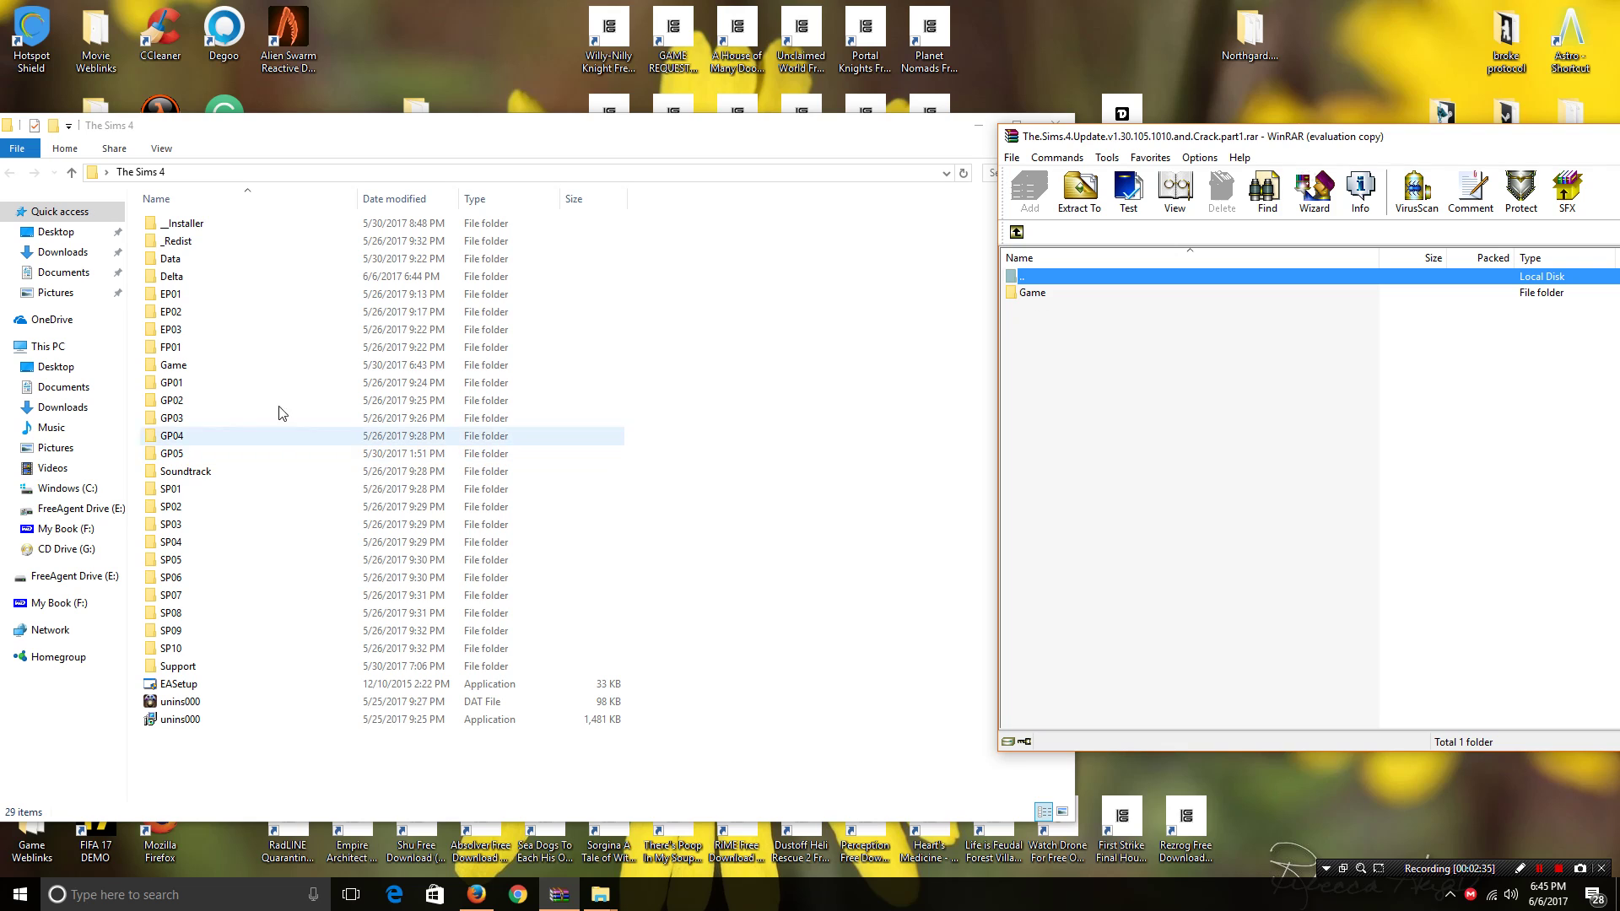
Open Crack's Game\bin in WinRAR and the game's Game\Bin folder in Explorer side by side.
{"action": "double_click", "coordinate": [202, 374]}
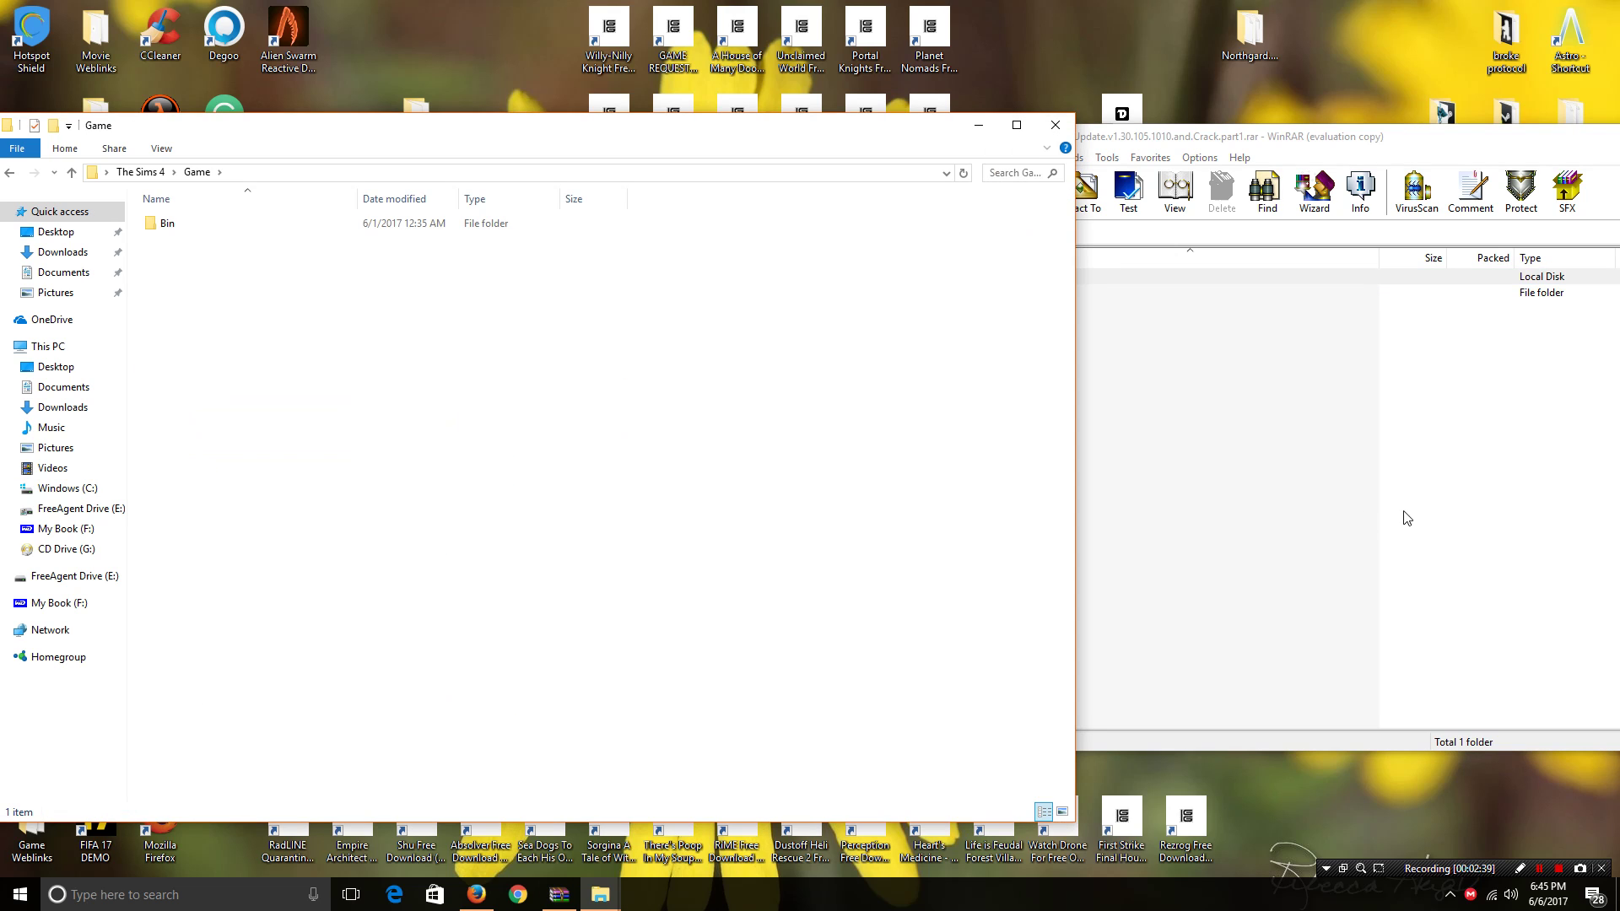
{"action": "left_click", "coordinate": [1092, 329]}
{"action": "left_click", "coordinate": [1054, 293]}
{"action": "double_click", "coordinate": [1050, 289]}
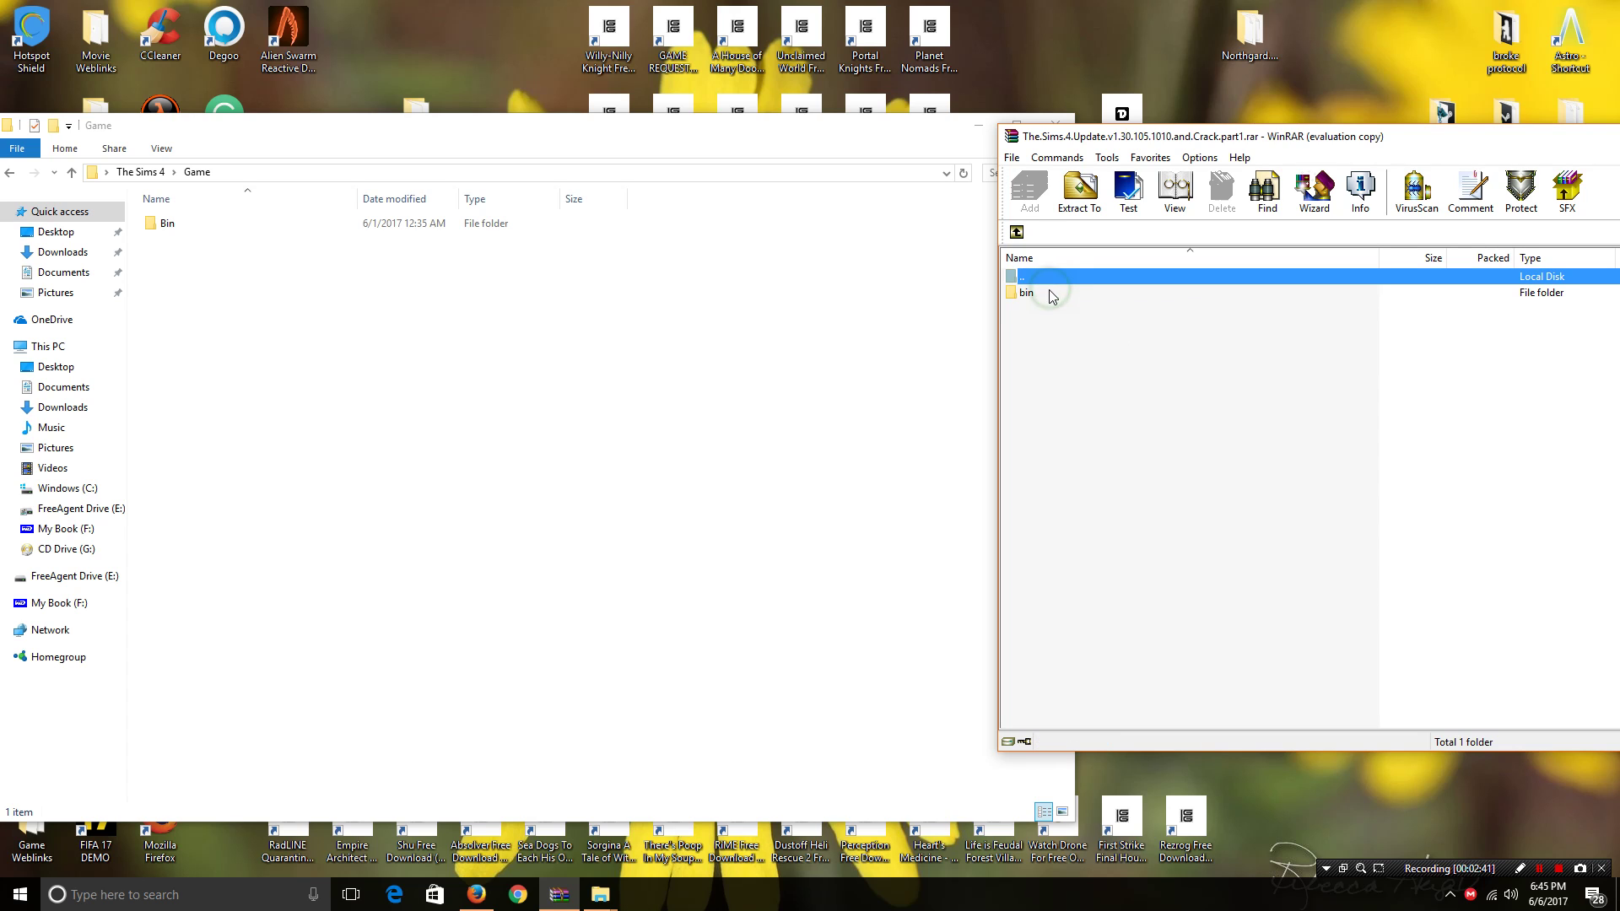
{"action": "double_click", "coordinate": [1026, 296]}
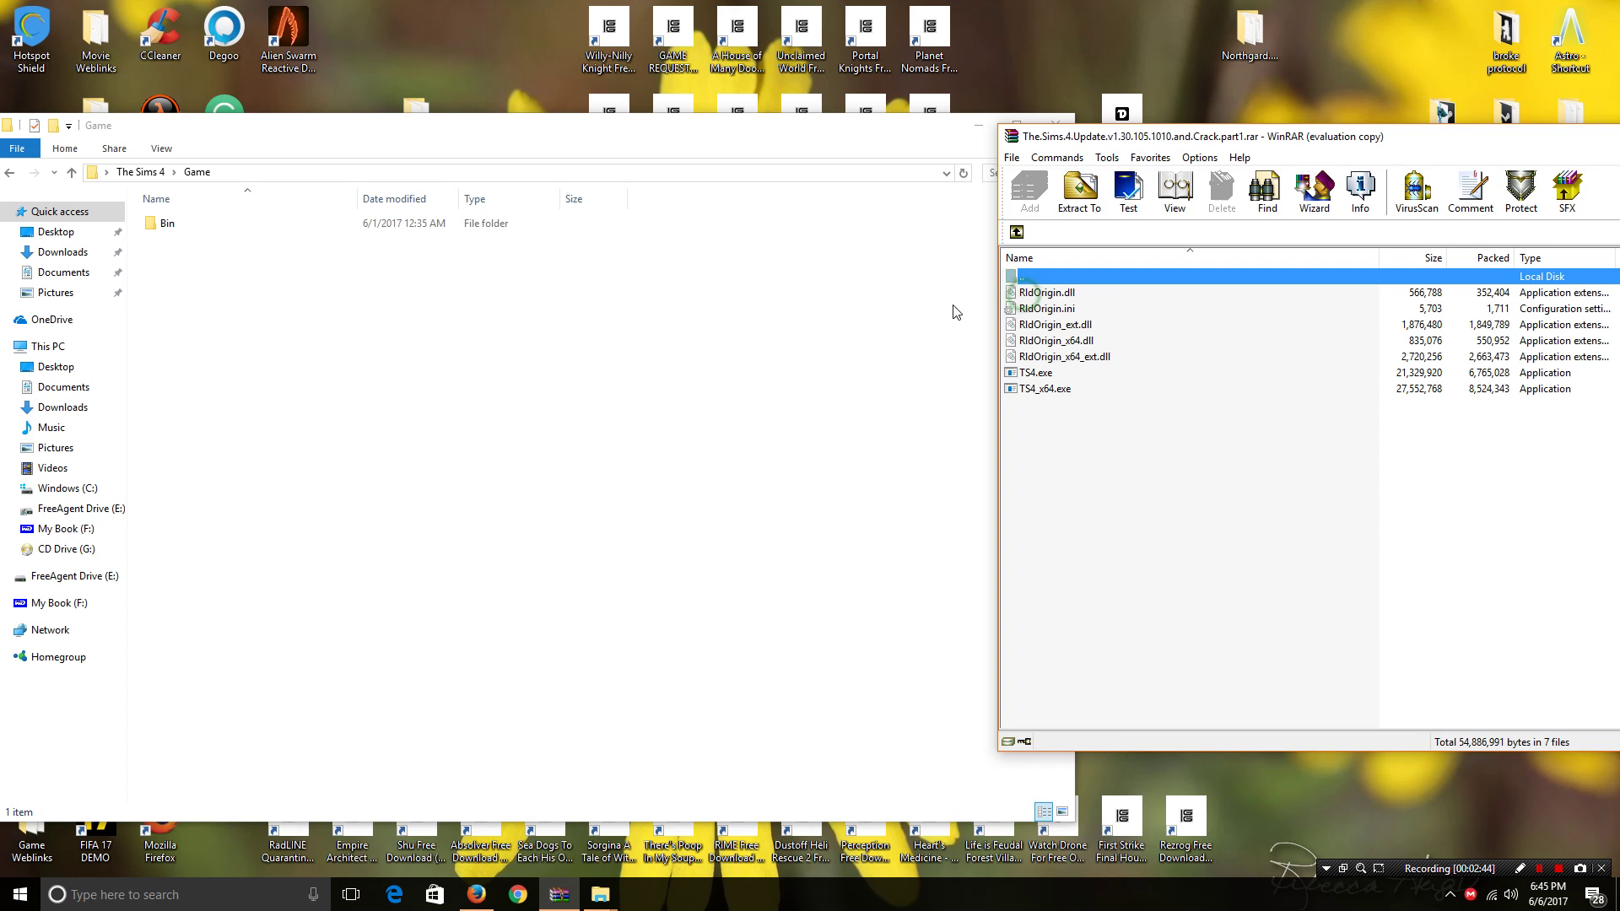
{"action": "double_click", "coordinate": [165, 224]}
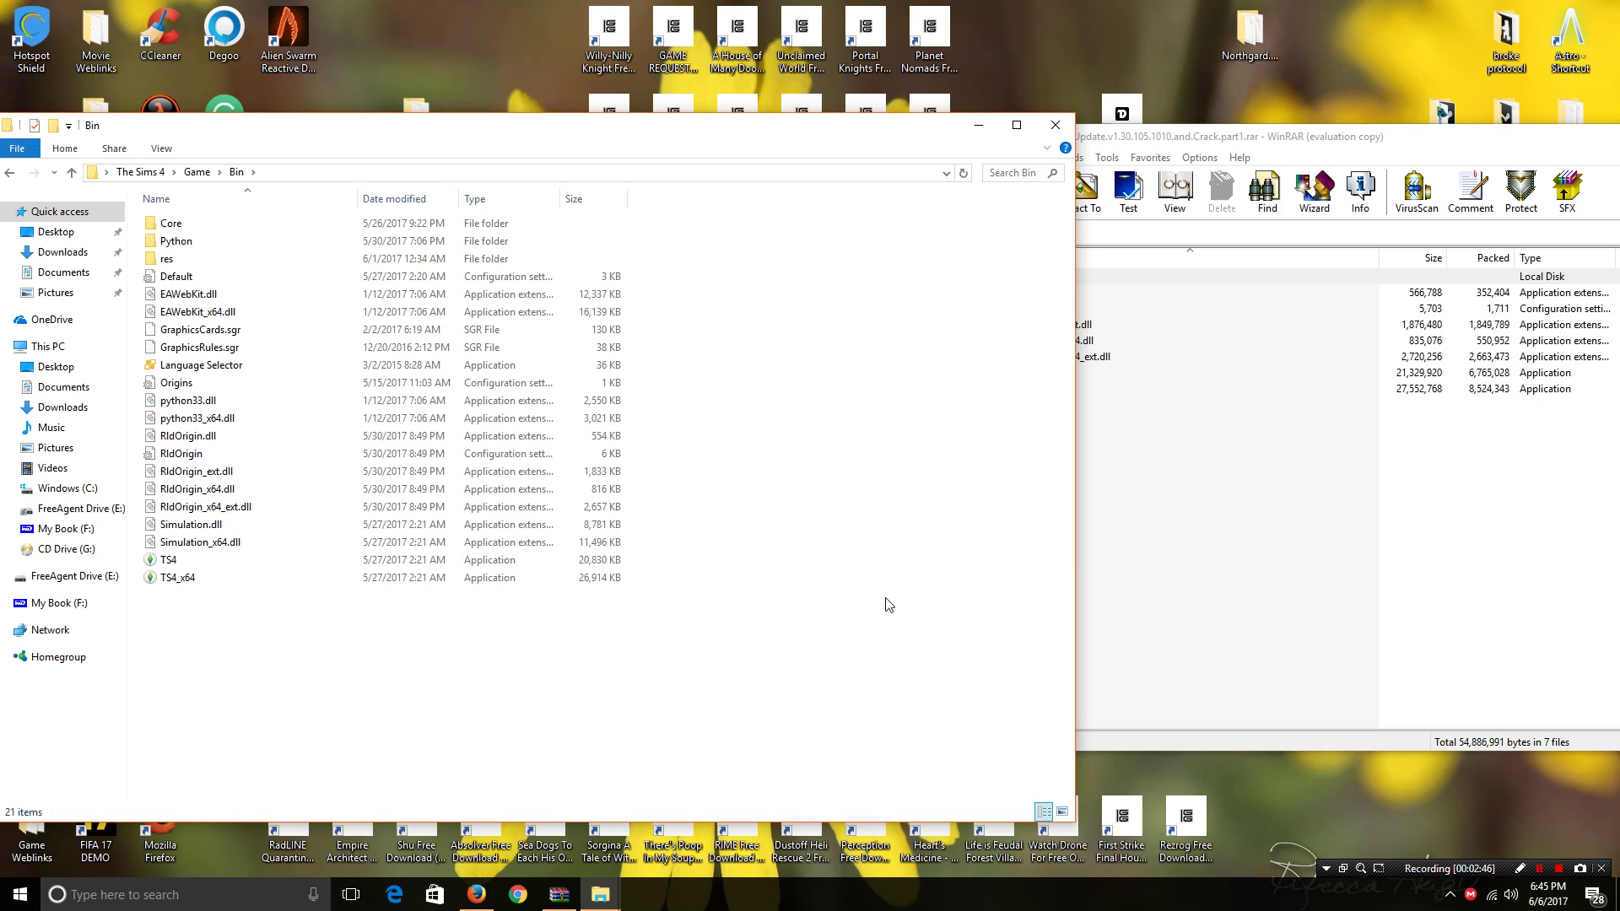
{"action": "left_click", "coordinate": [1135, 555]}
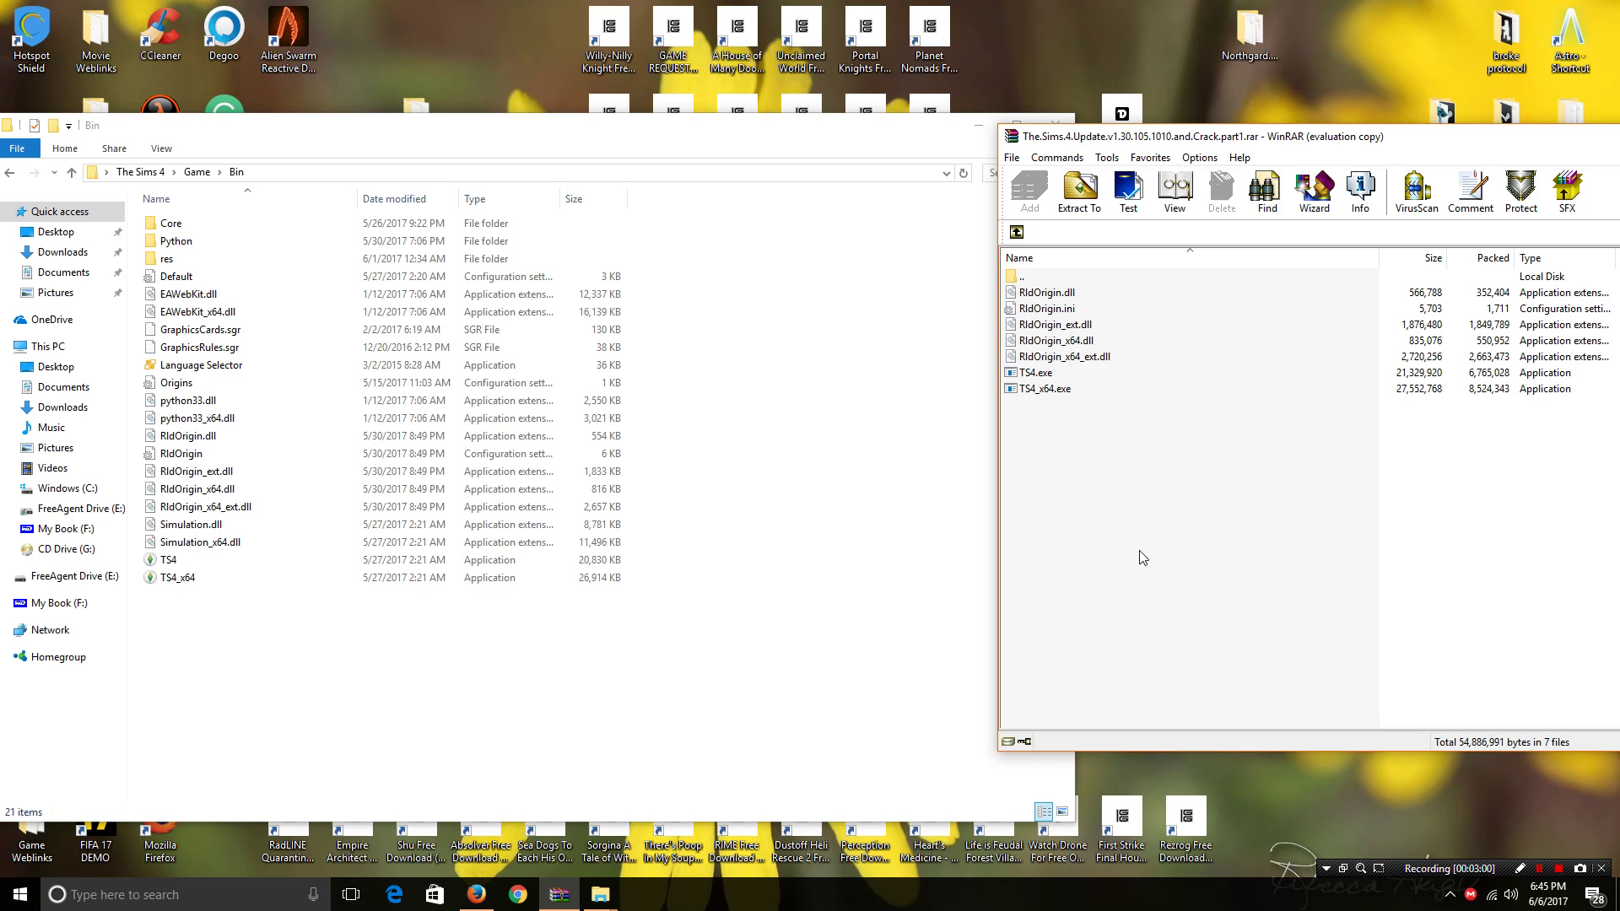
Copy the seven crack files into Game\Bin, replacing the existing RldOrigin and TS4 files.
{"action": "left_click_drag", "start_coordinate": [1142, 558], "coordinate": [847, 624]}
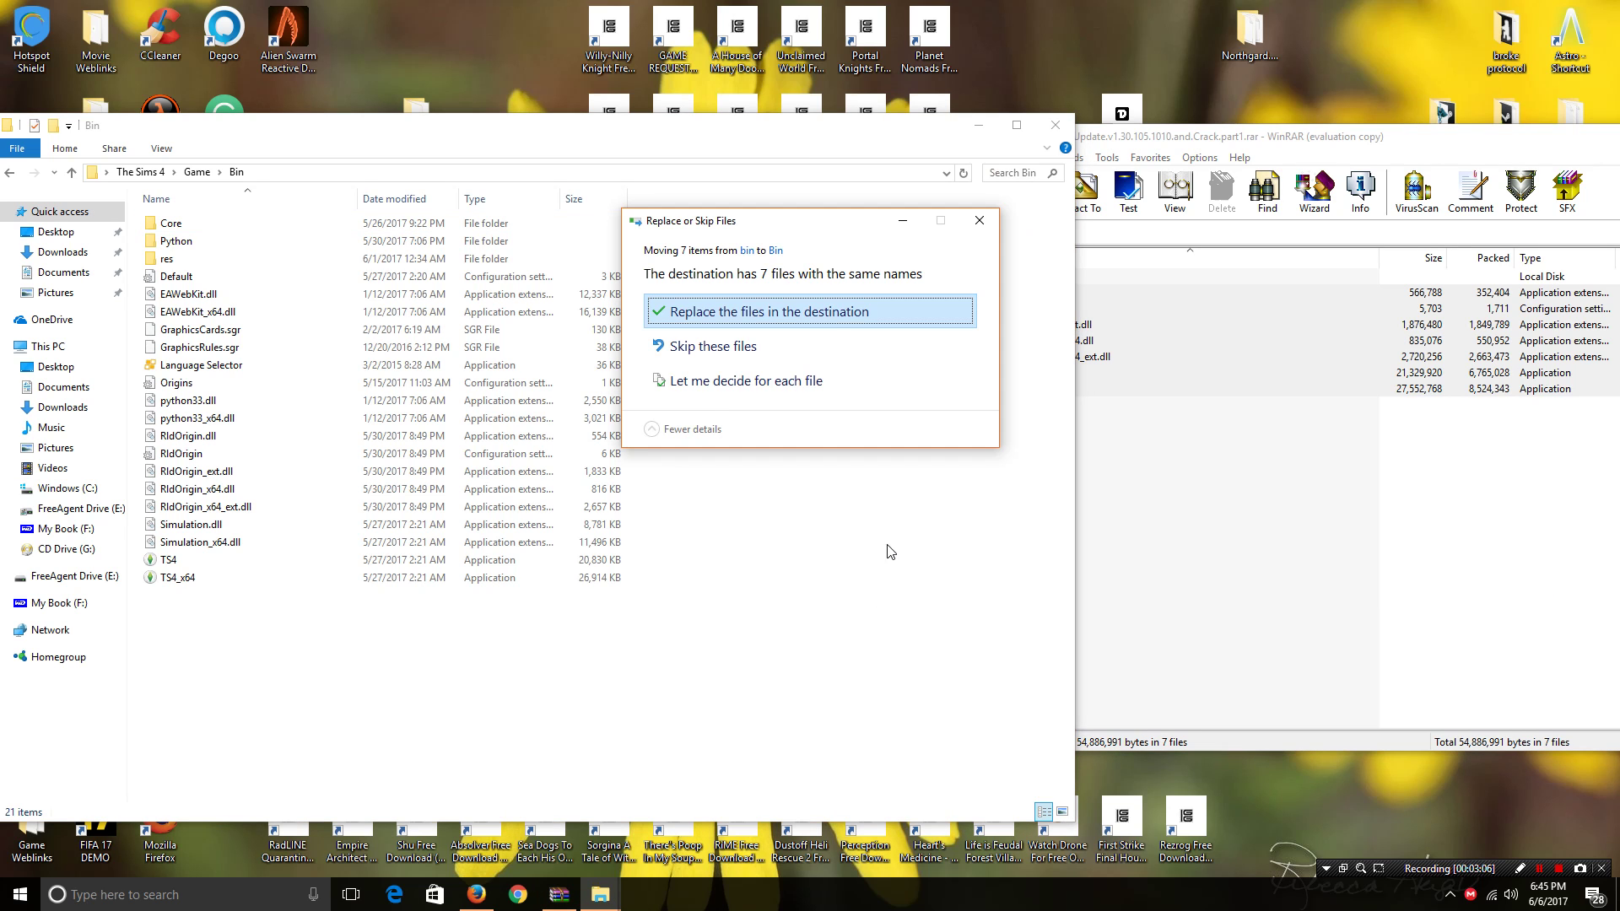
{"action": "left_click", "coordinate": [719, 312]}
{"action": "left_click", "coordinate": [807, 599]}
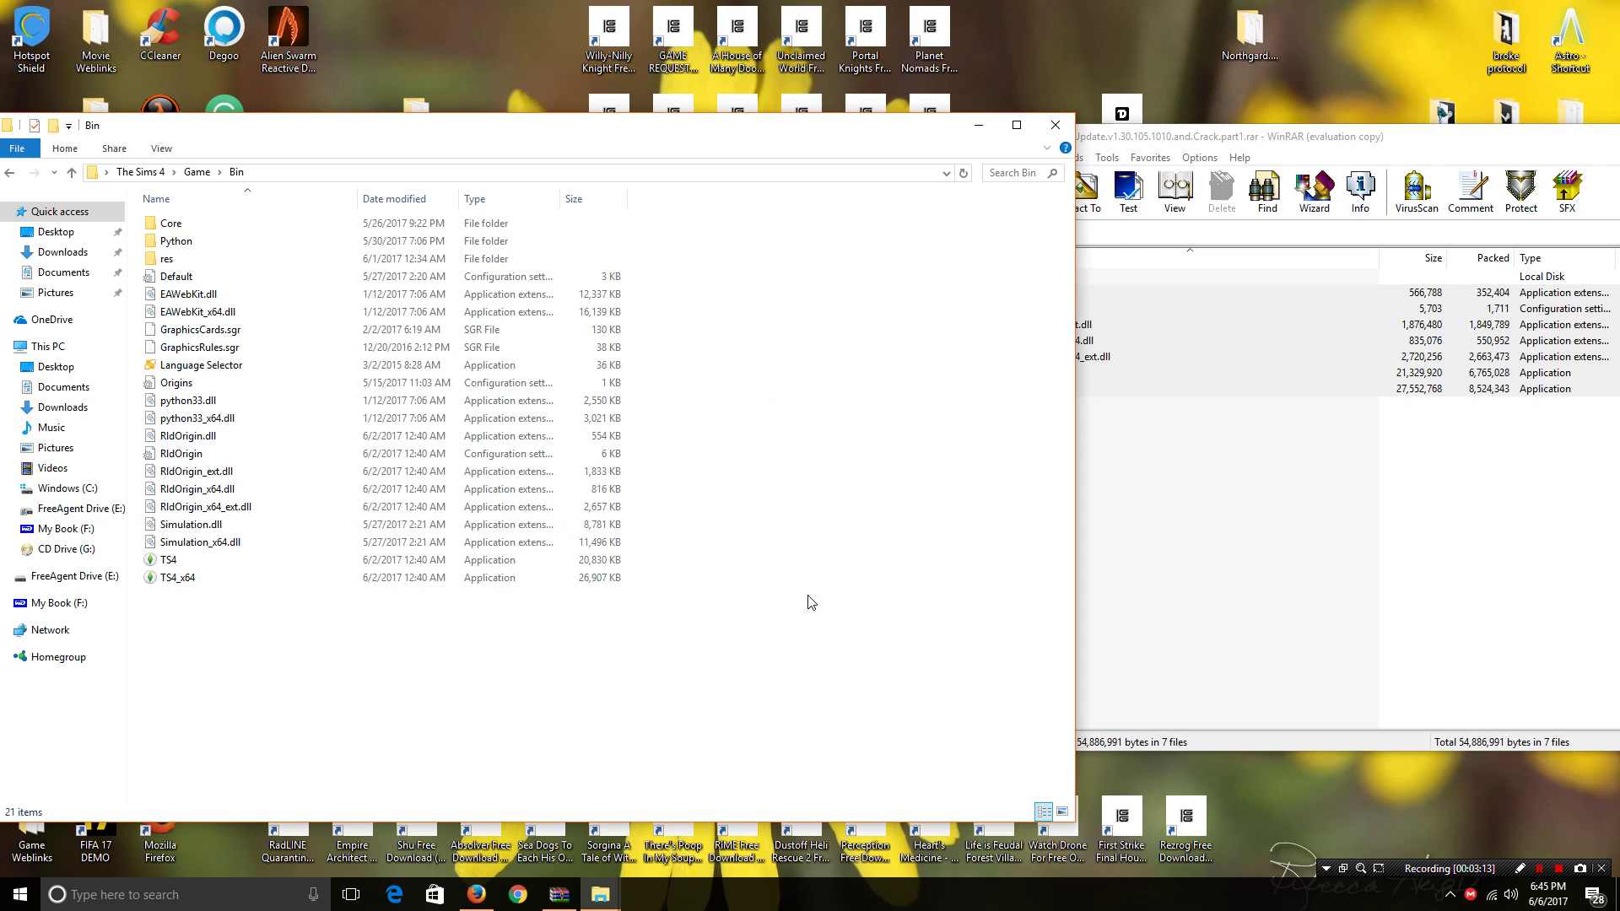
Launch TS4_x64 from the Bin folder and wait for the game's main menu.
{"action": "double_click", "coordinate": [188, 579]}
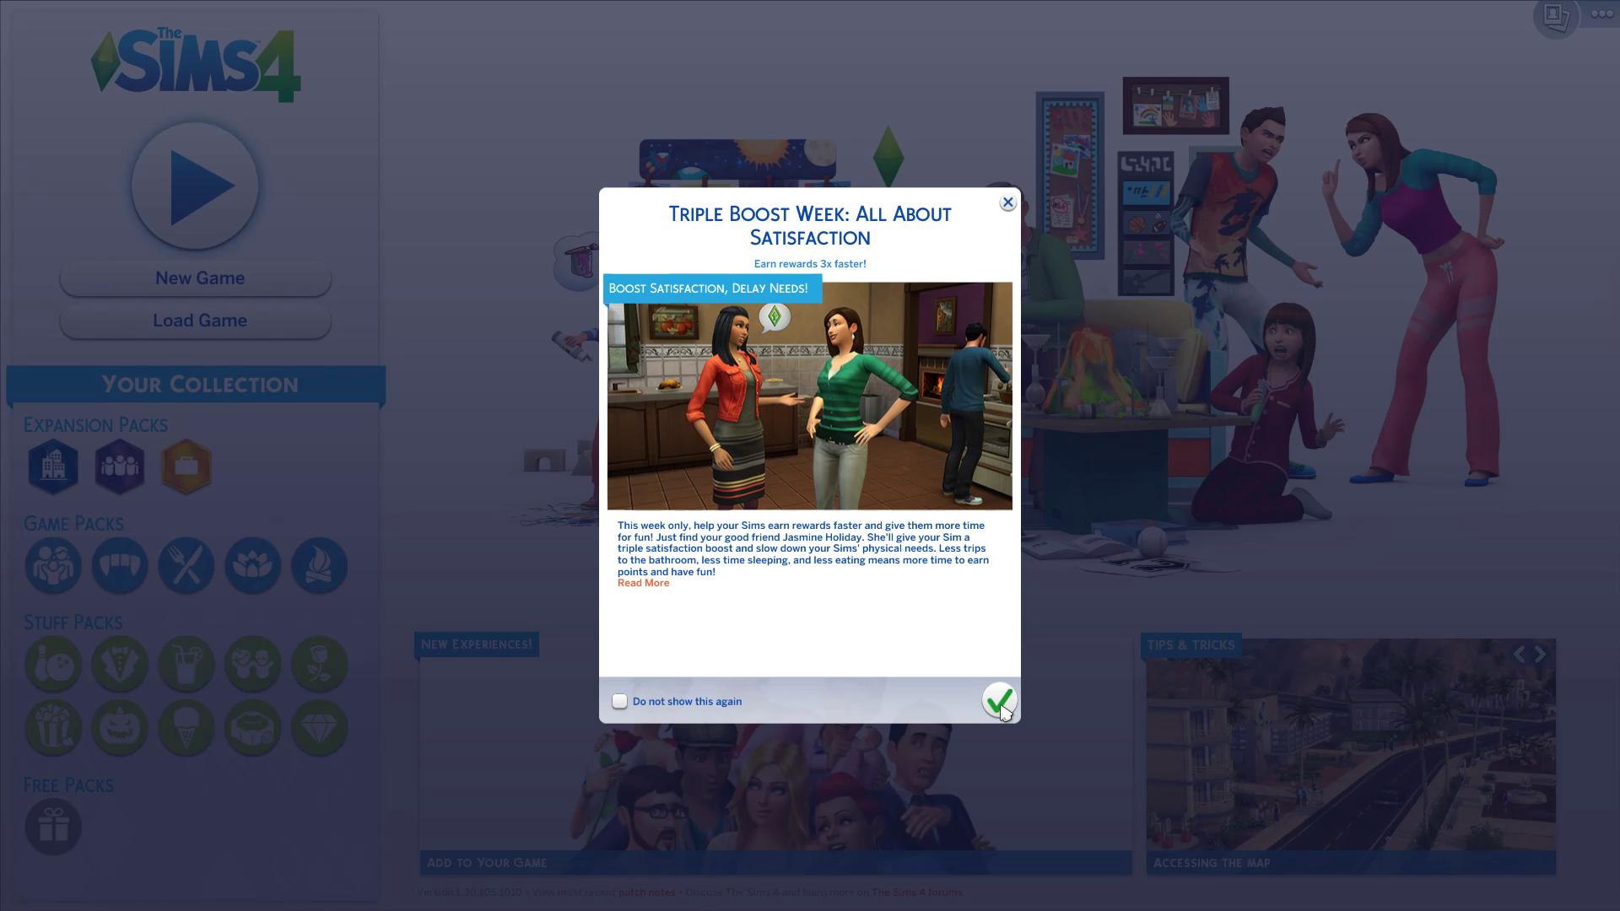
Dismiss the Triple Boost Week announcement and check the game menu, which shows version 1.30.105.1010.
{"action": "left_click", "coordinate": [1001, 701]}
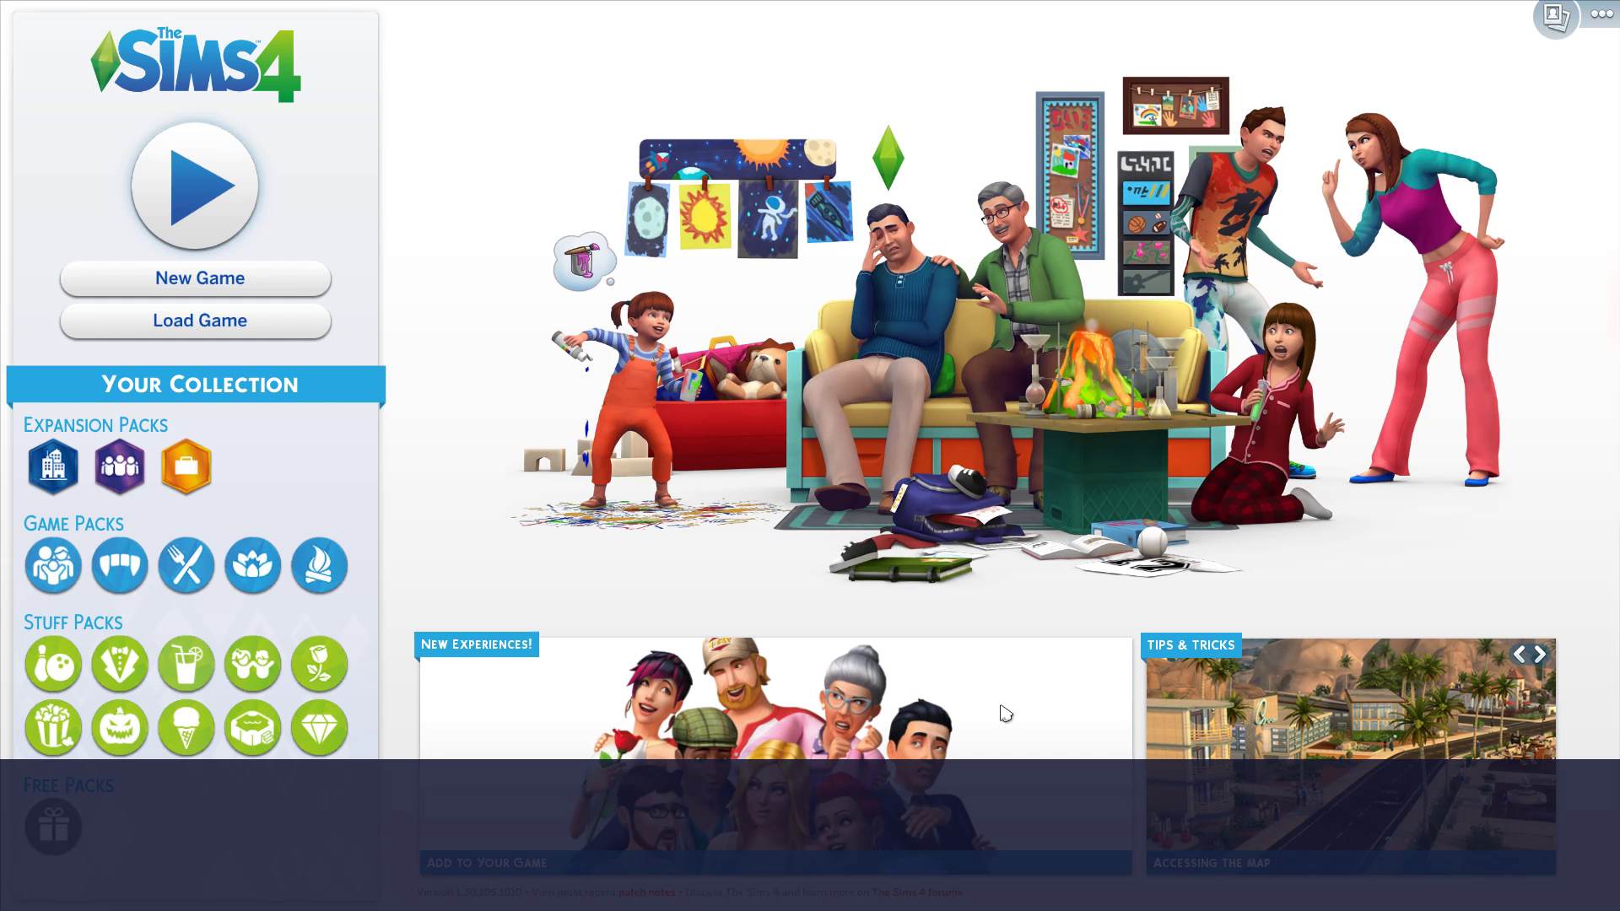
{"action": "key", "text": "Escape"}
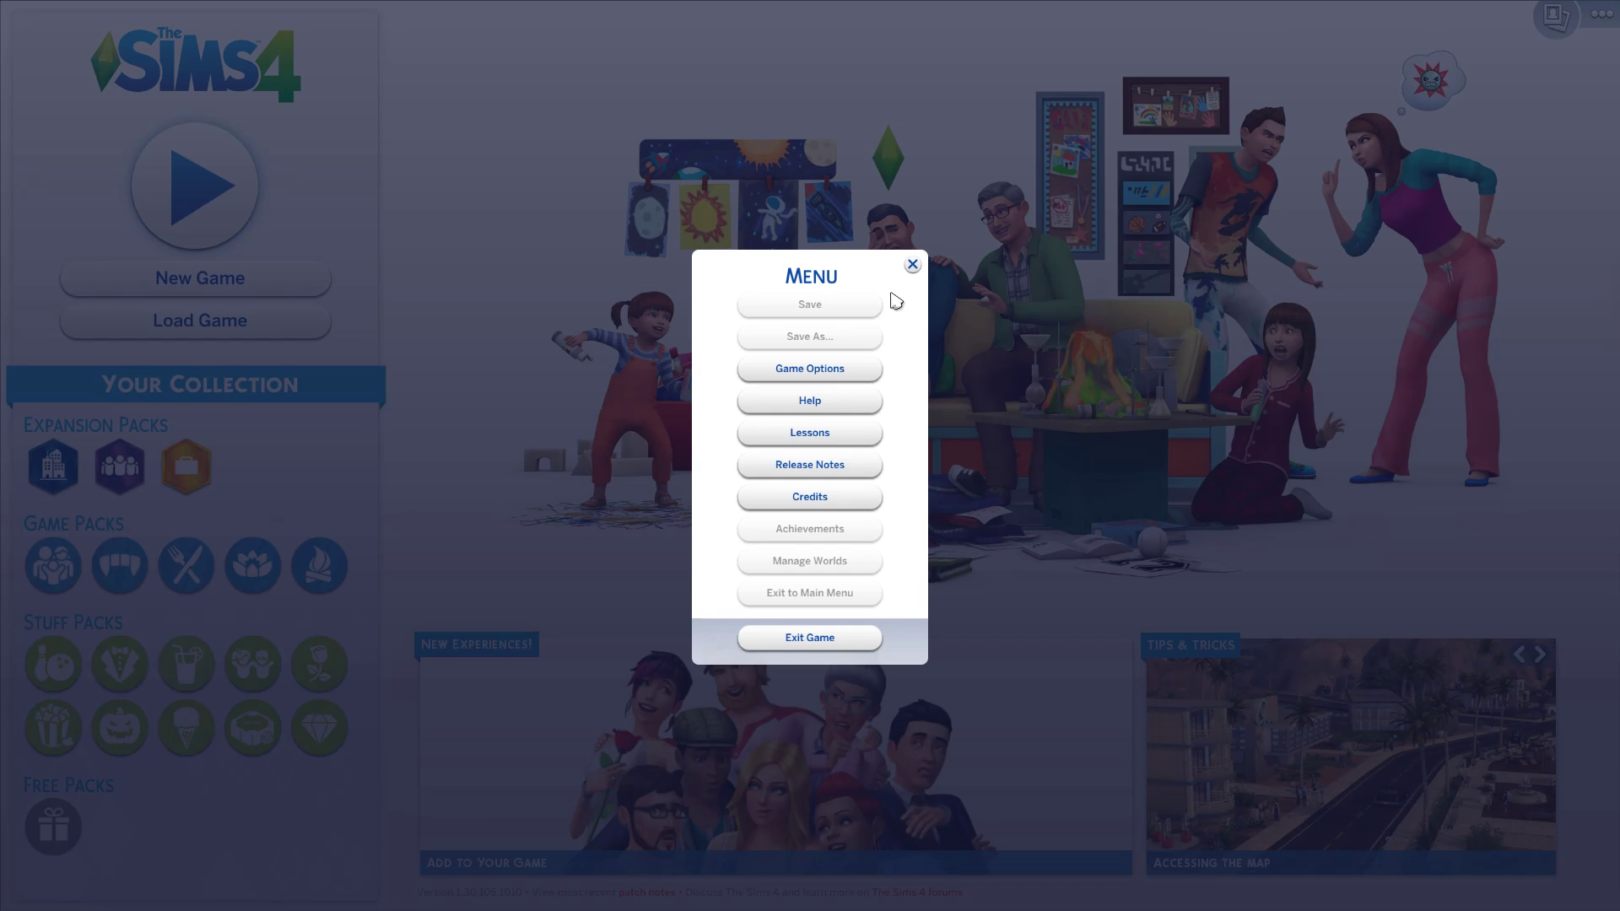
{"action": "left_click", "coordinate": [857, 475]}
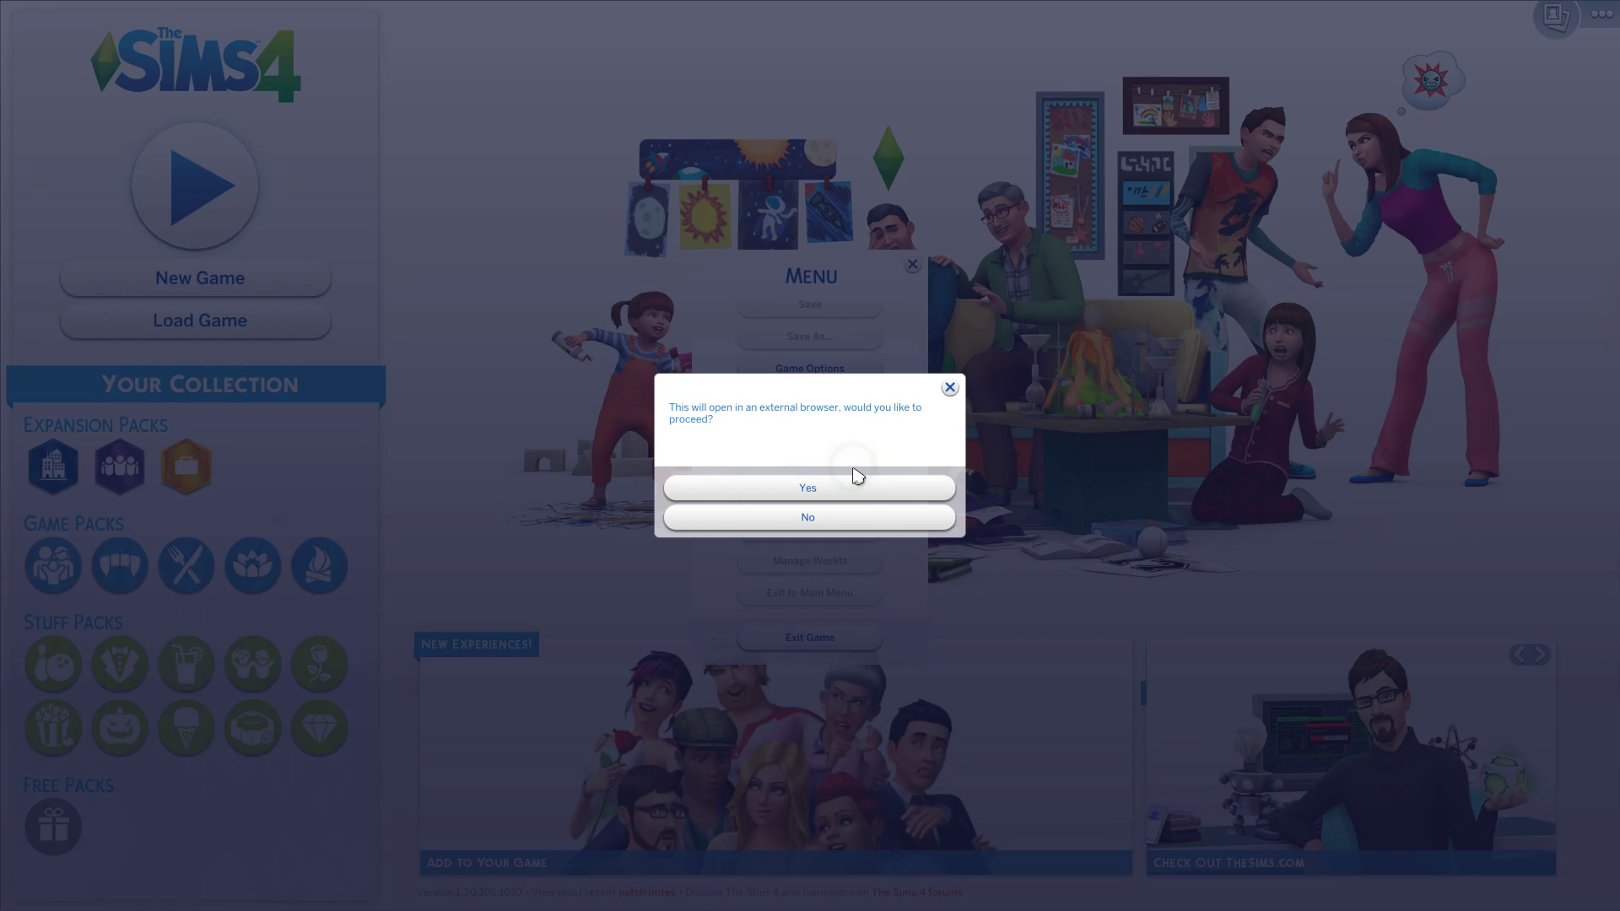
{"action": "left_click", "coordinate": [950, 381]}
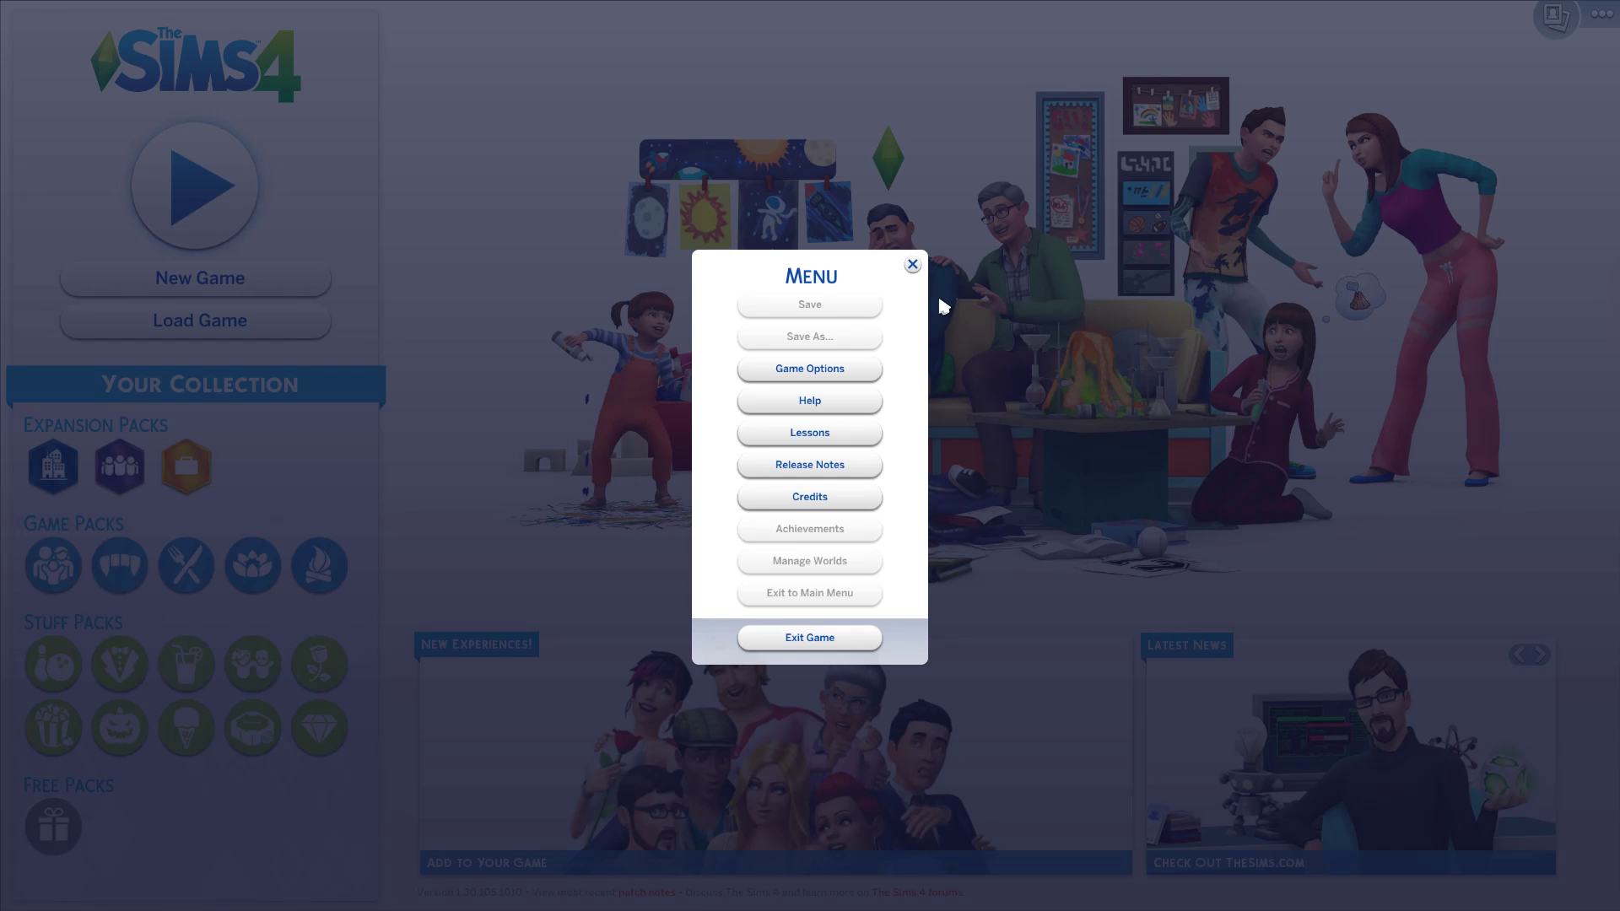
{"action": "left_click", "coordinate": [913, 265]}
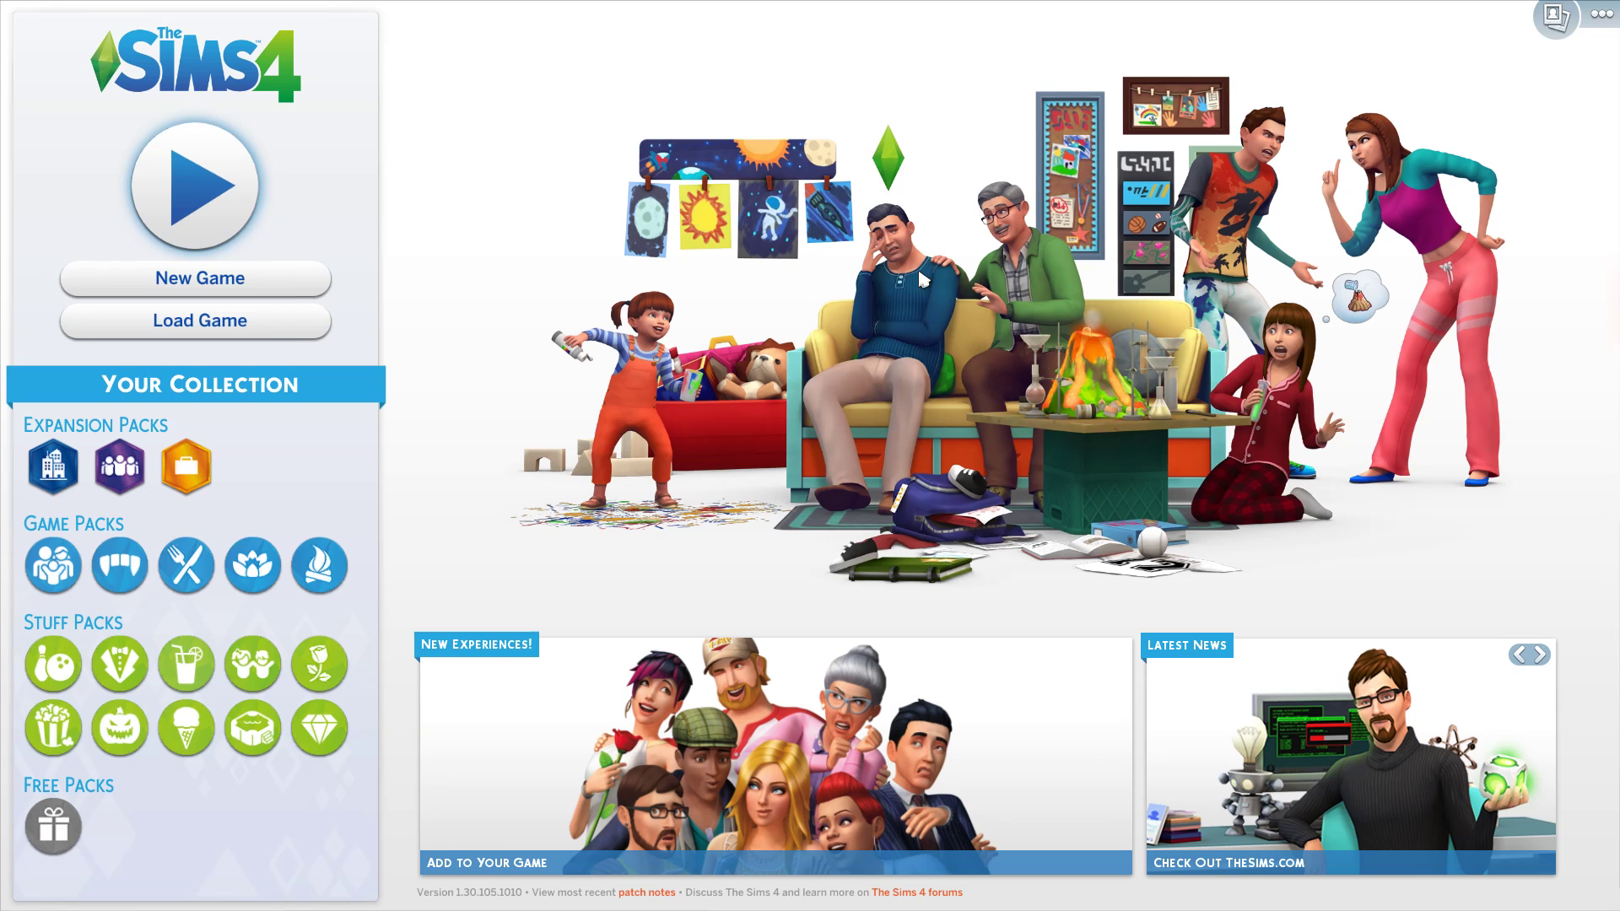